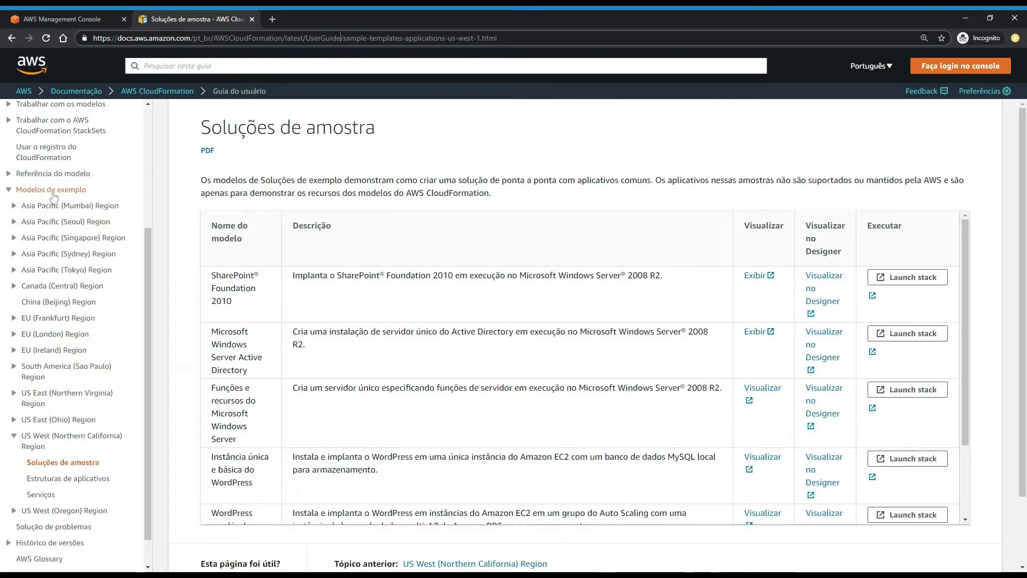
- Zoom in on the sample templates and highlight the Microsoft Windows Server Active Directory template and description
key(ctrl+plus)
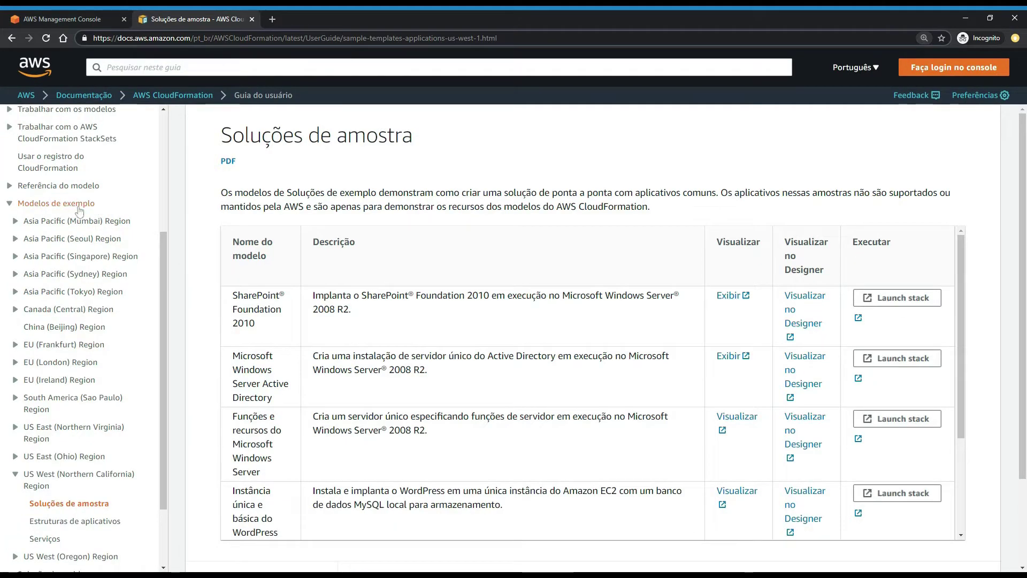
scroll(75, 267, down, 2)
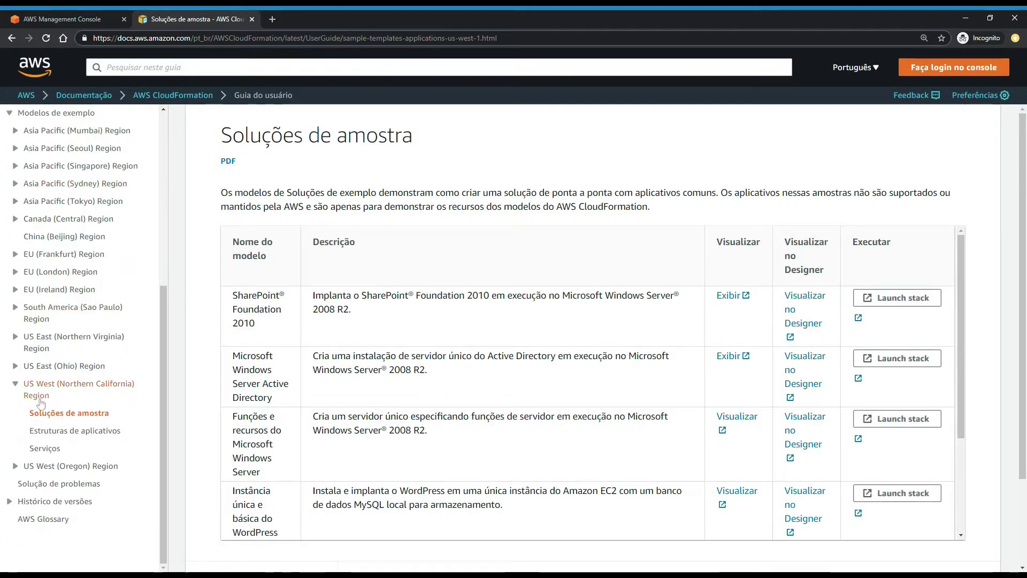
scroll(535, 374, down, 3)
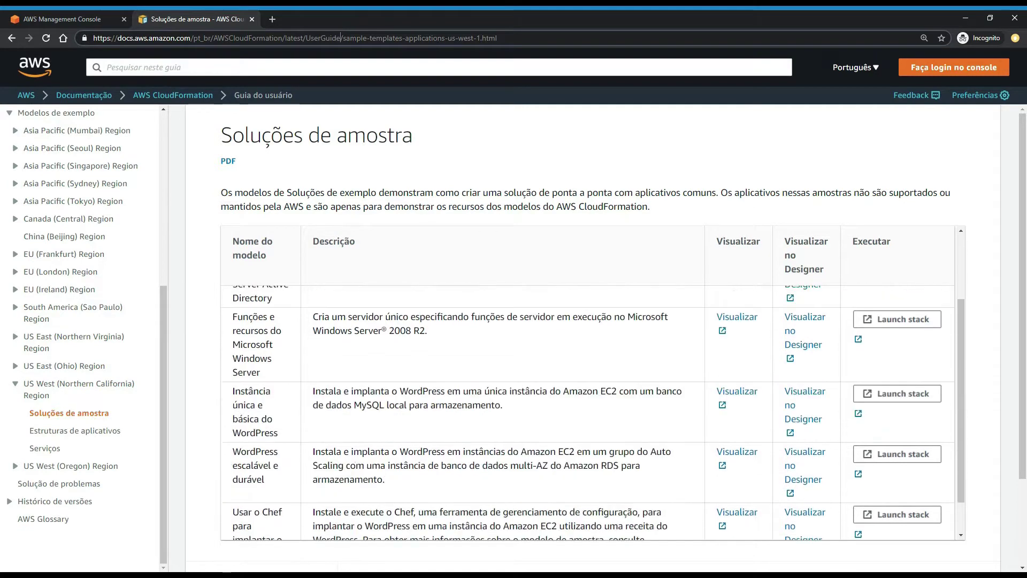
scroll(535, 374, up, 3)
drag(232, 295, 255, 323)
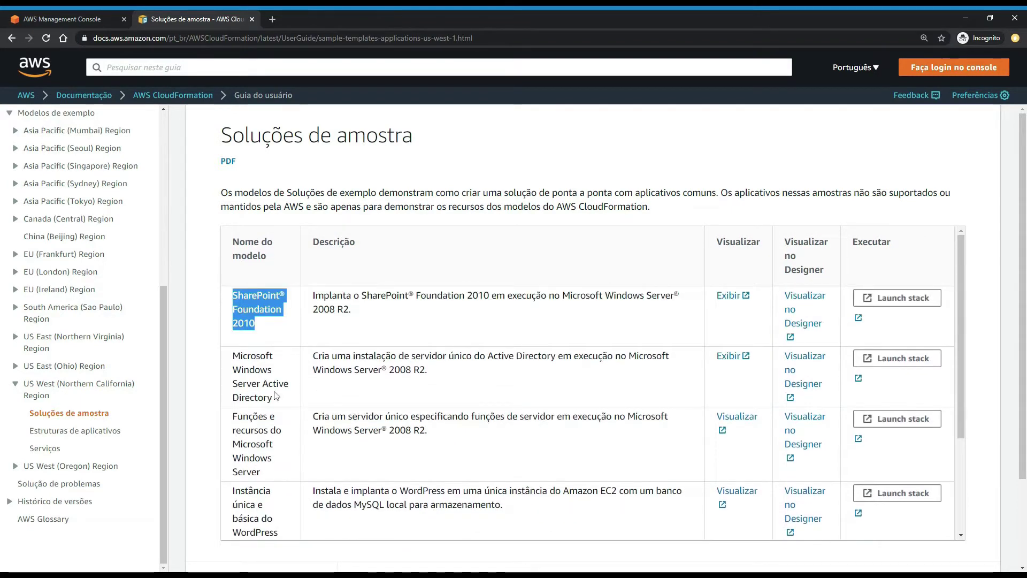
drag(274, 397, 232, 356)
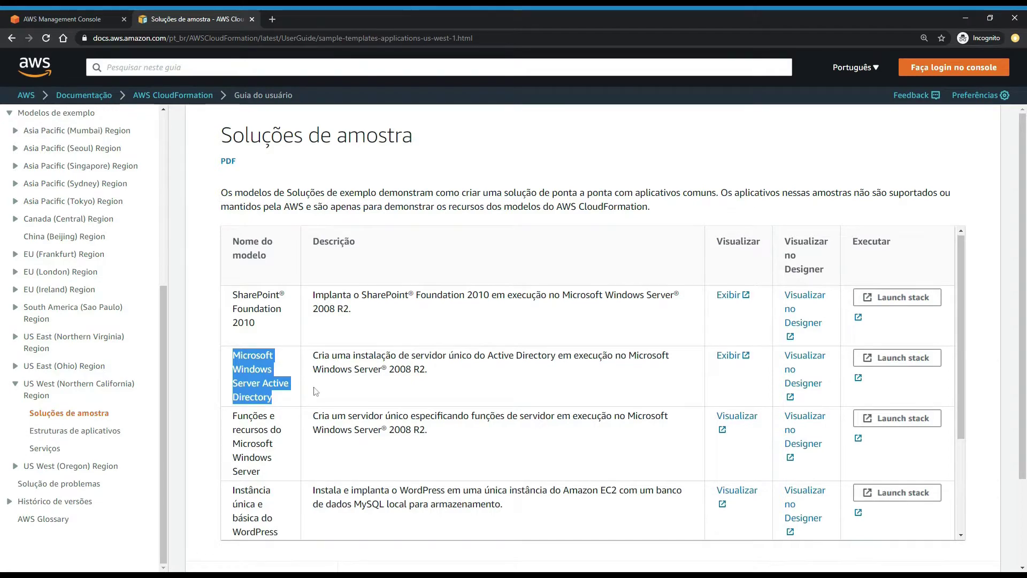
scroll(284, 396, down, 1)
drag(558, 302, 626, 303)
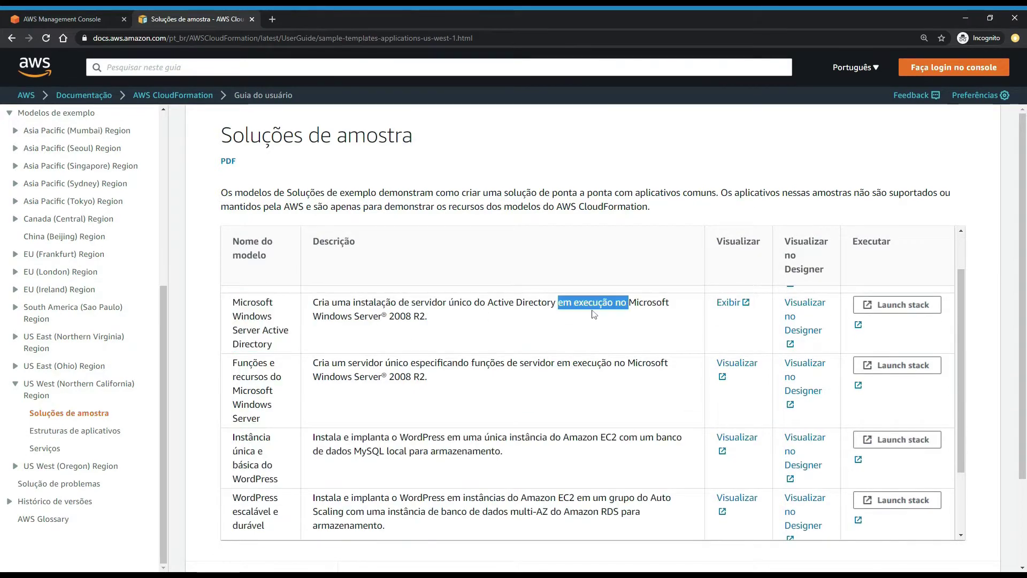
drag(479, 303, 551, 302)
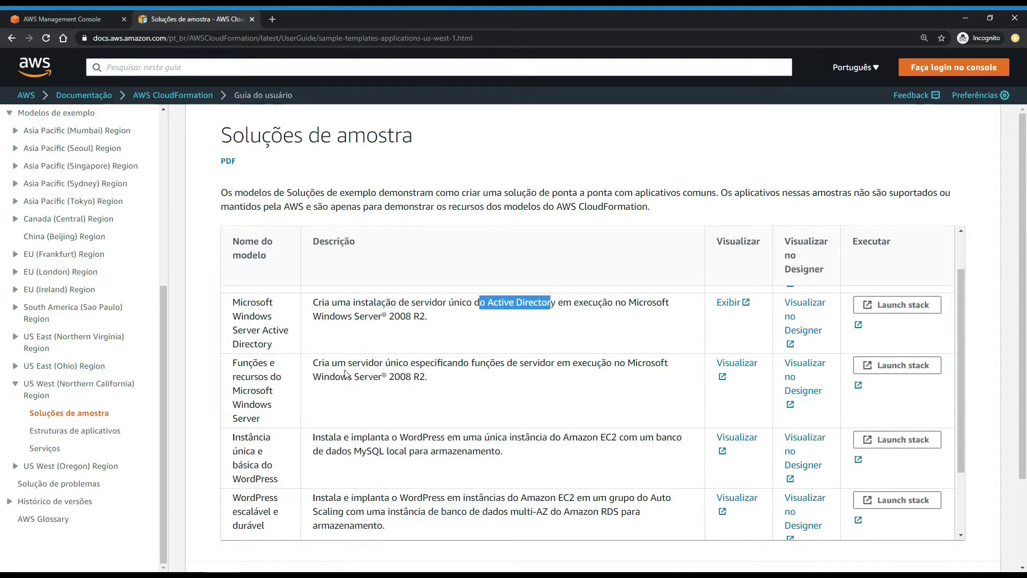
- Highlight the Windows Server features and scalable WordPress templates, then open the South America (Sao Paulo) Region page
drag(271, 427, 233, 361)
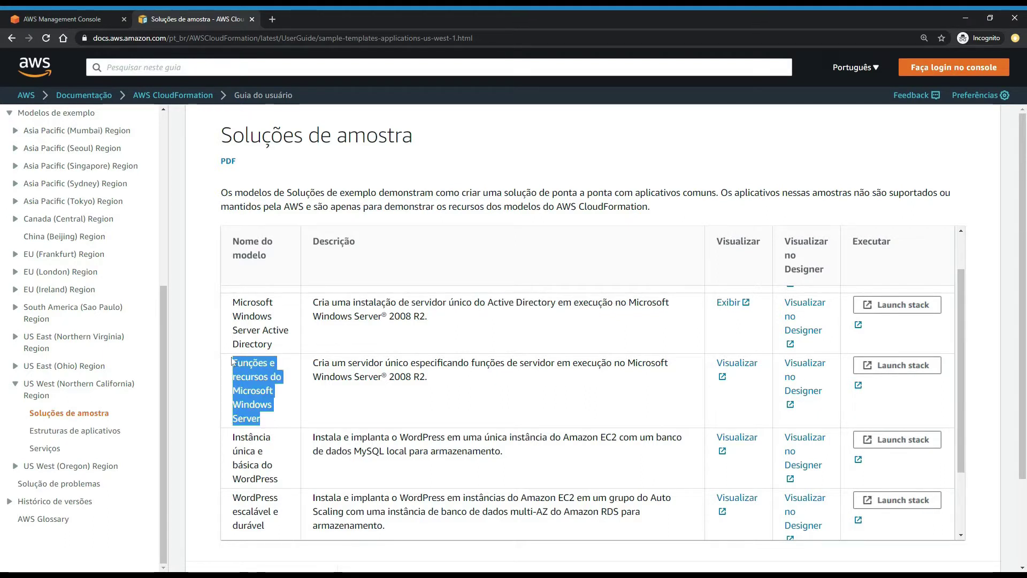
drag(446, 385, 388, 376)
scroll(302, 409, down, 1)
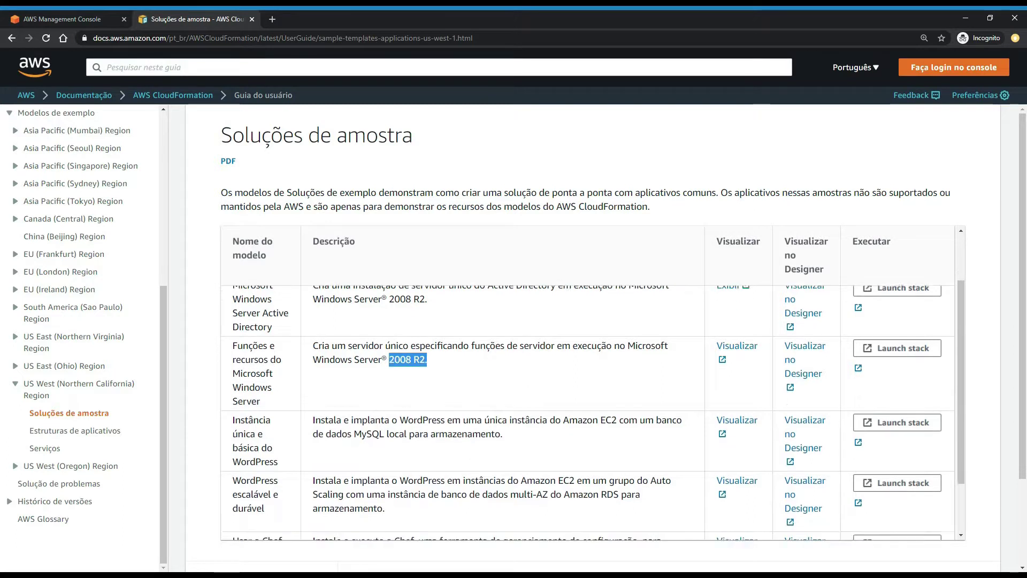
drag(289, 425, 238, 397)
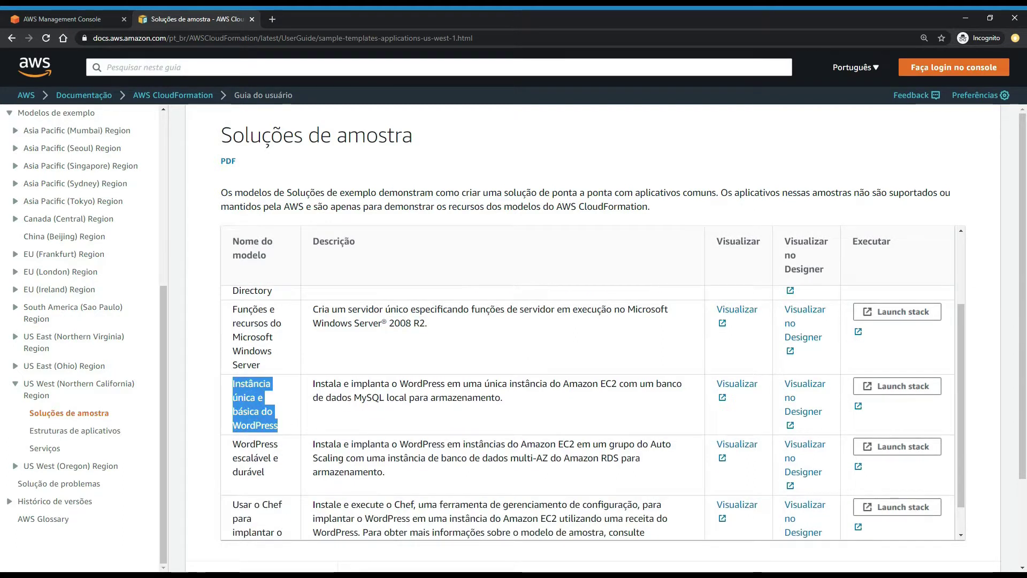
scroll(280, 442, down, 1)
click(280, 442)
triple_click(280, 442)
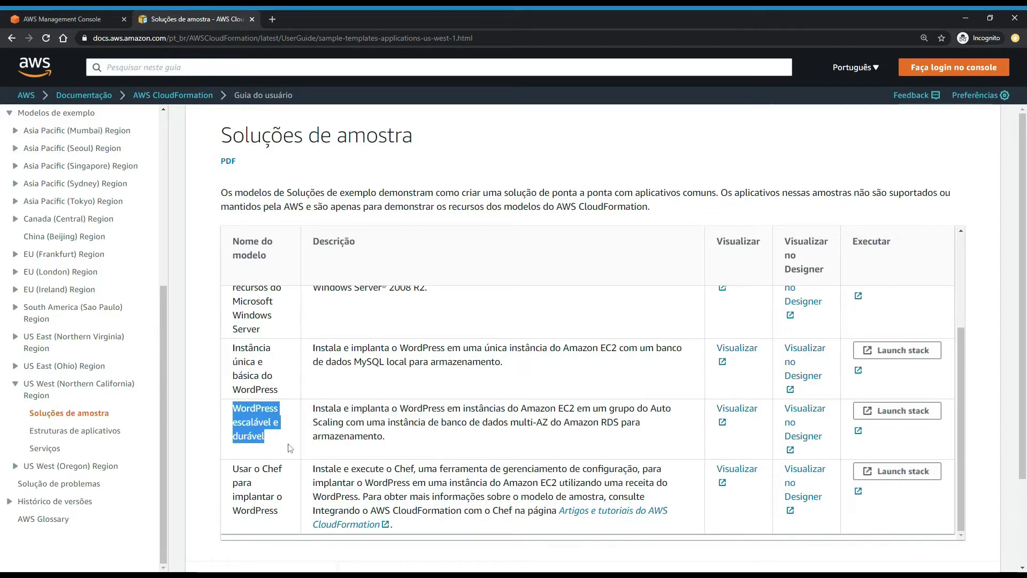
click(96, 309)
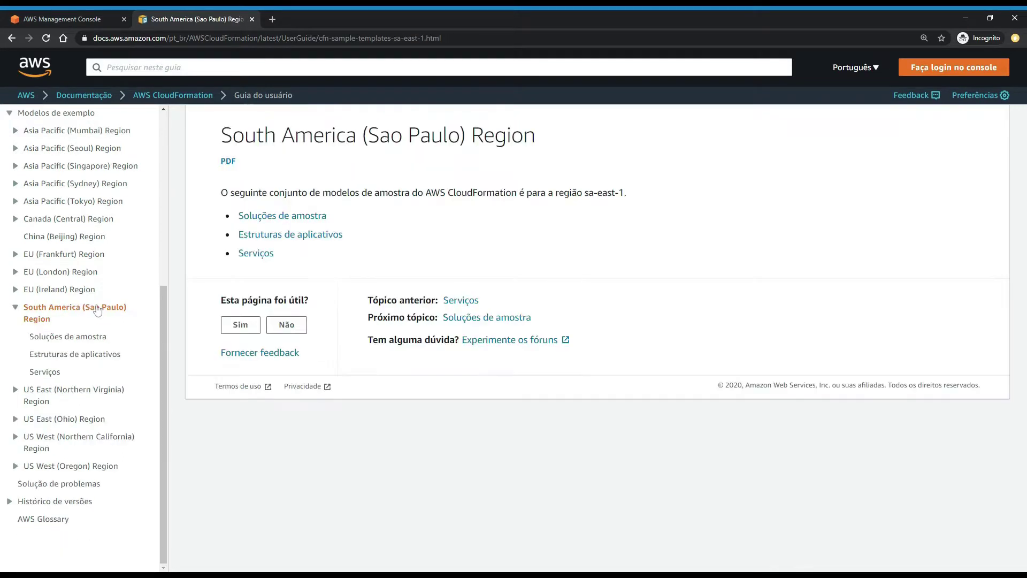
- Open the Sao Paulo sample solutions, then scroll through the US East (Northern Virginia) sample solutions list
click(102, 339)
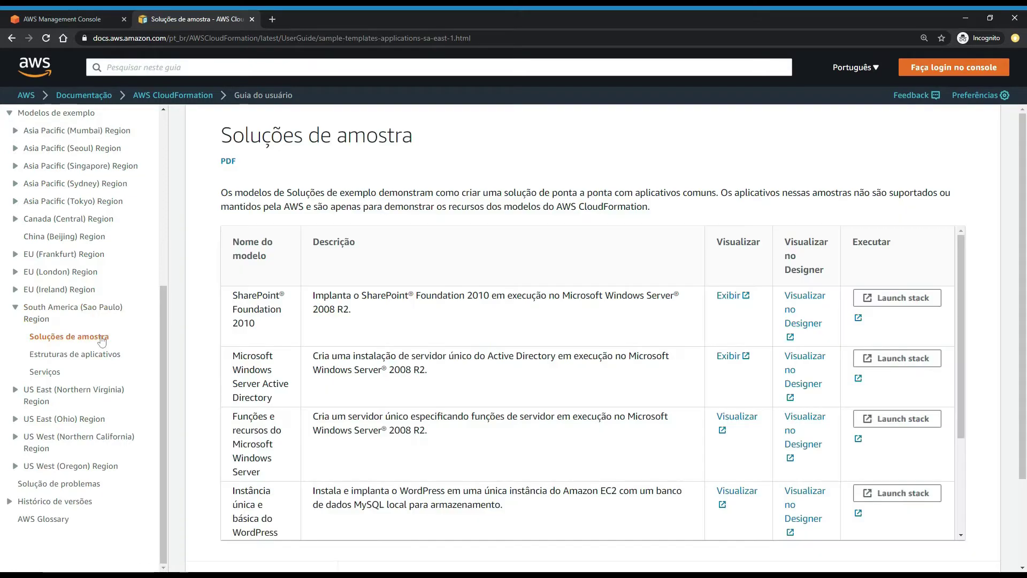
scroll(513, 374, down, 3)
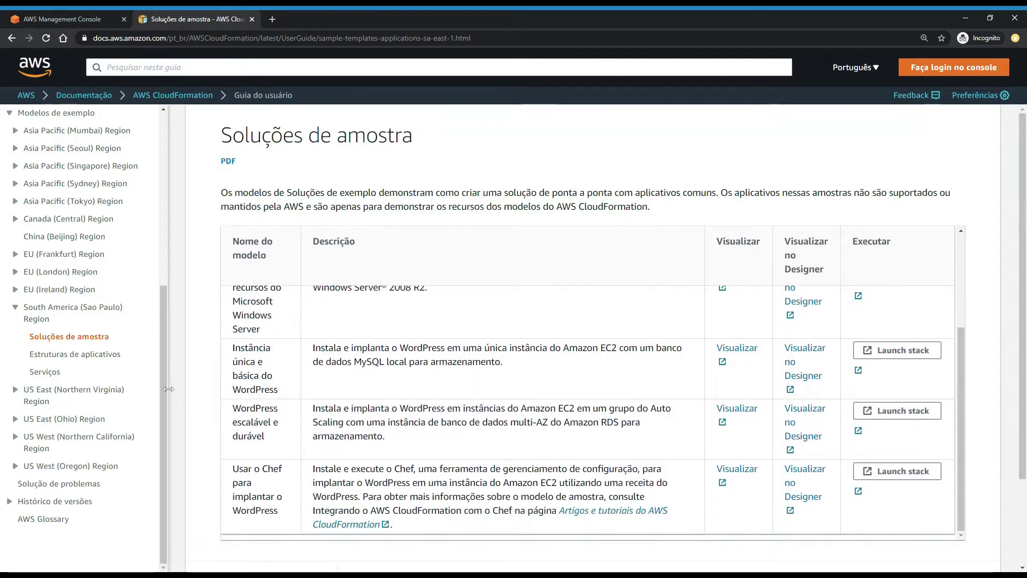
click(87, 394)
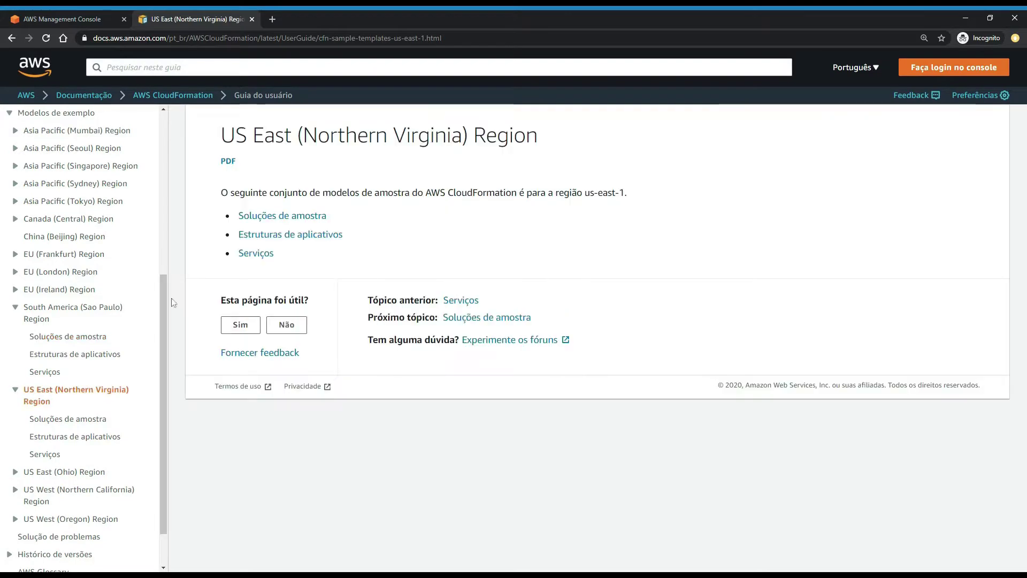
click(292, 232)
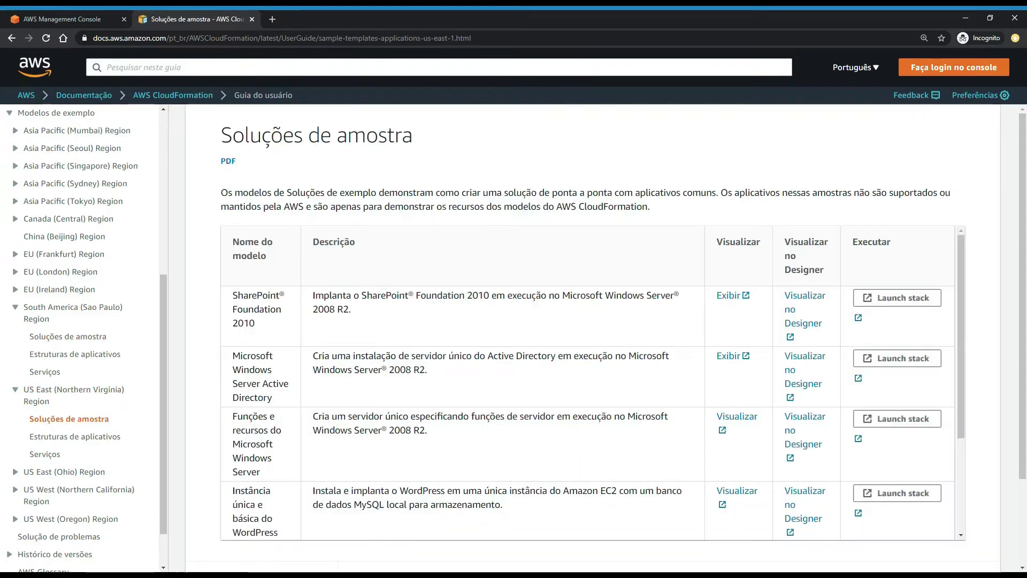
scroll(450, 364, down, 3)
scroll(451, 364, down, 2)
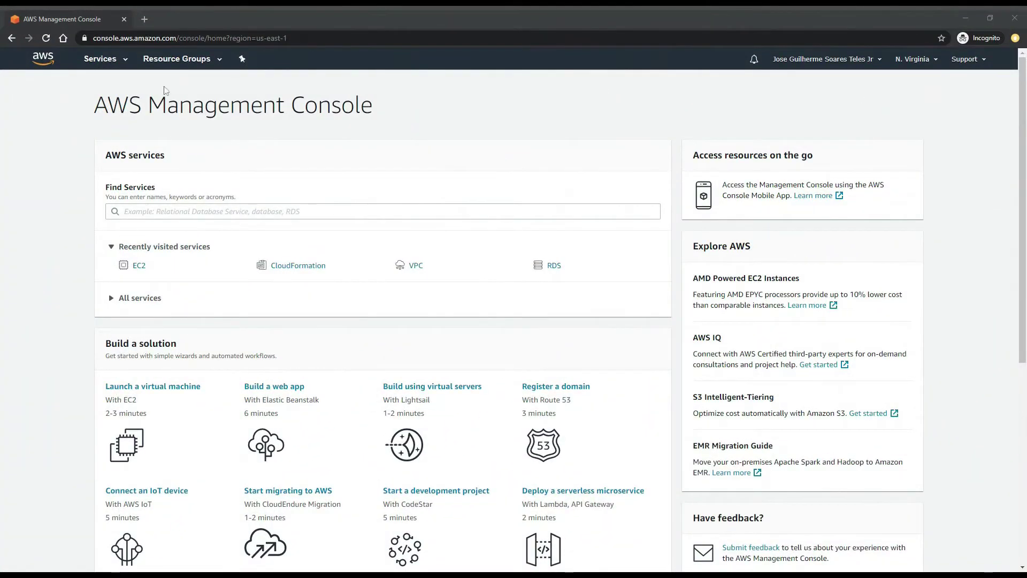
- Stay in the N. Virginia region, go to CloudFormation from Services, and start the Create stack wizard
click(916, 58)
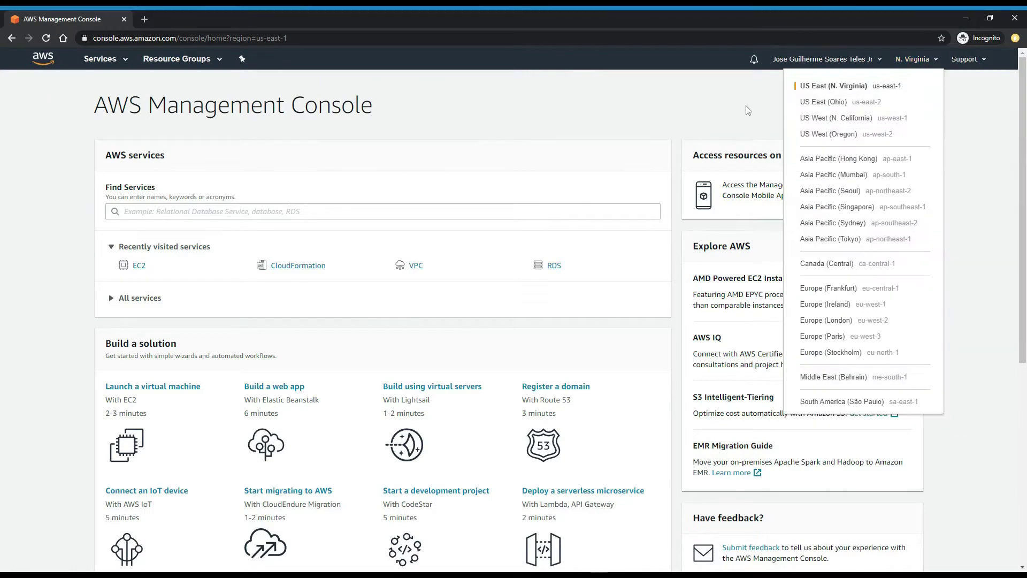
click(923, 62)
click(103, 60)
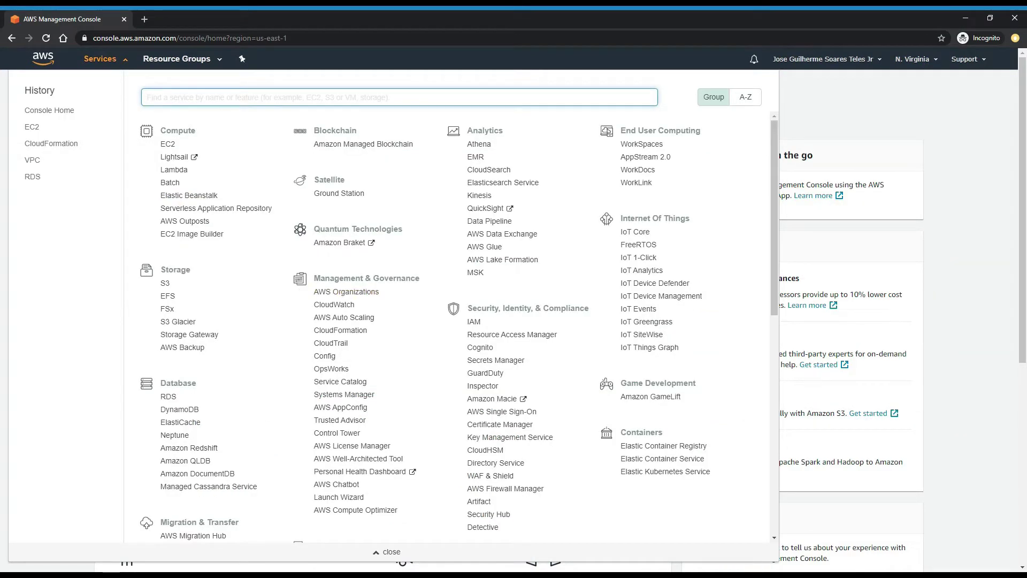
click(346, 335)
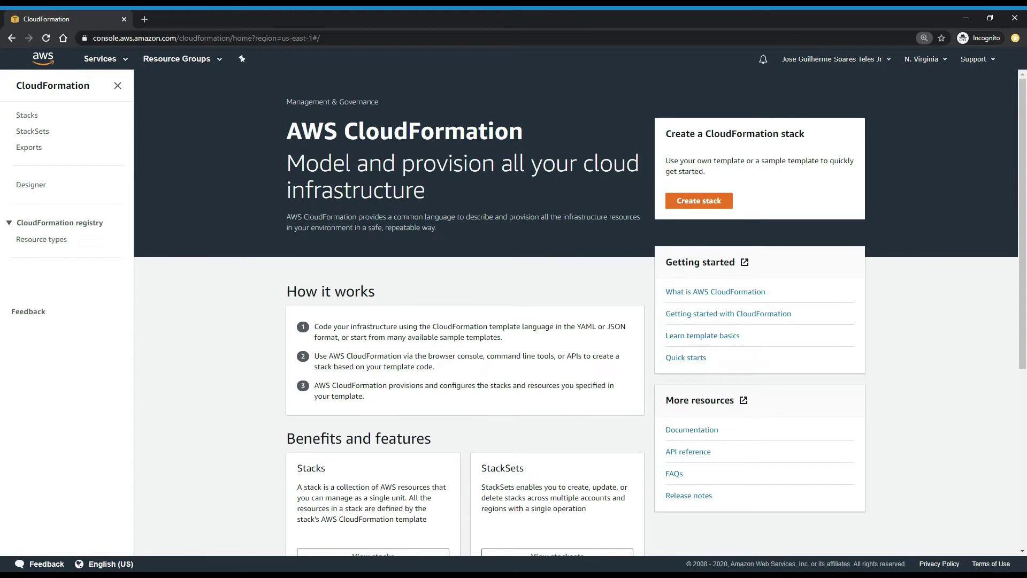
click(691, 203)
click(689, 208)
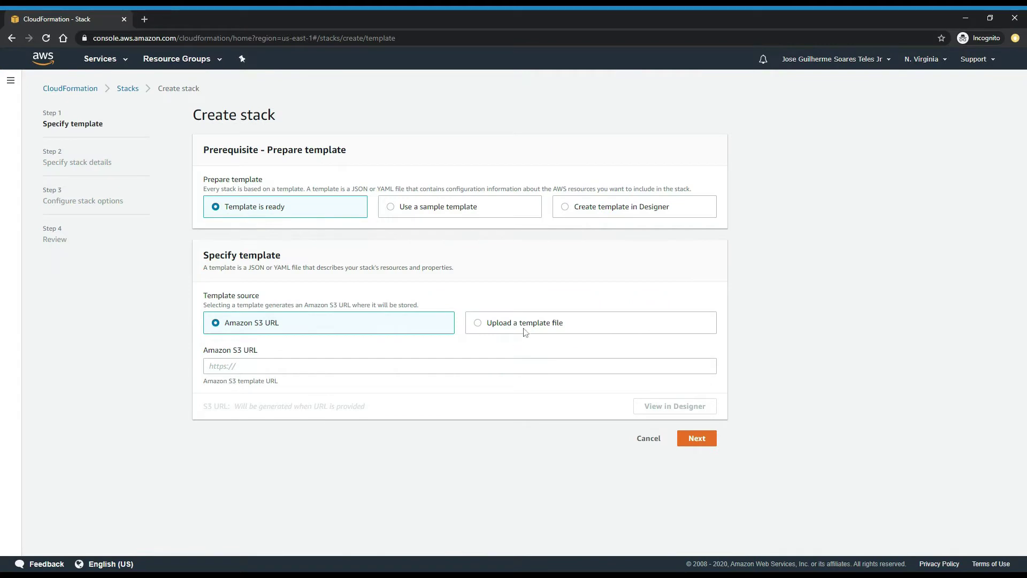
- Upload the local aws.json template file and continue to the stack details step
click(477, 323)
click(232, 368)
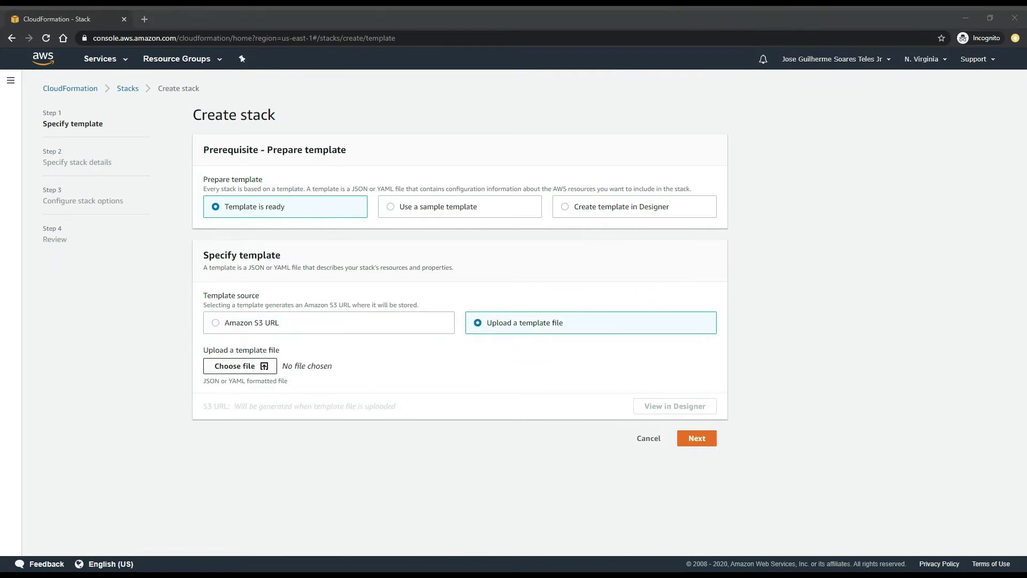
key(Return)
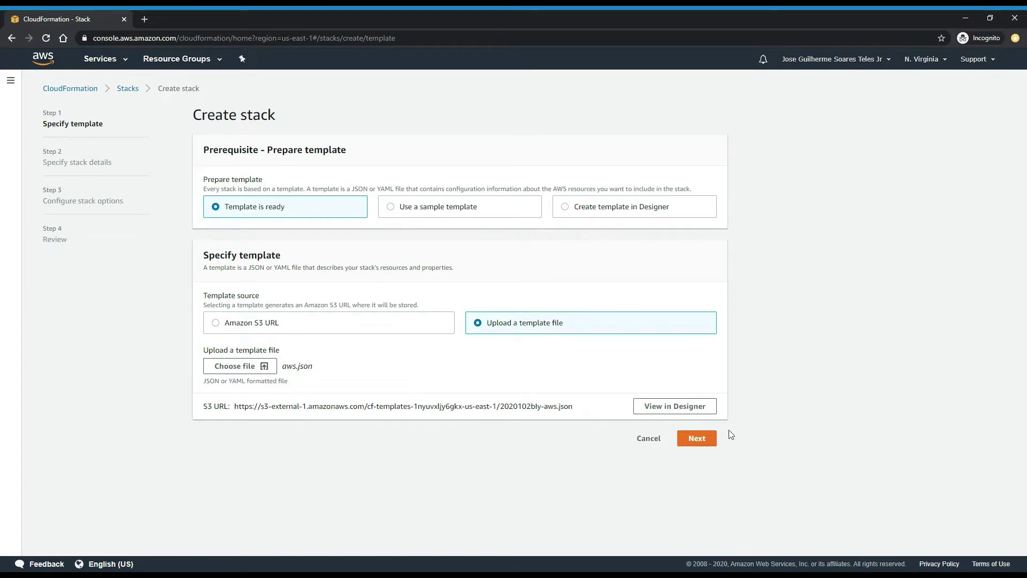
click(701, 443)
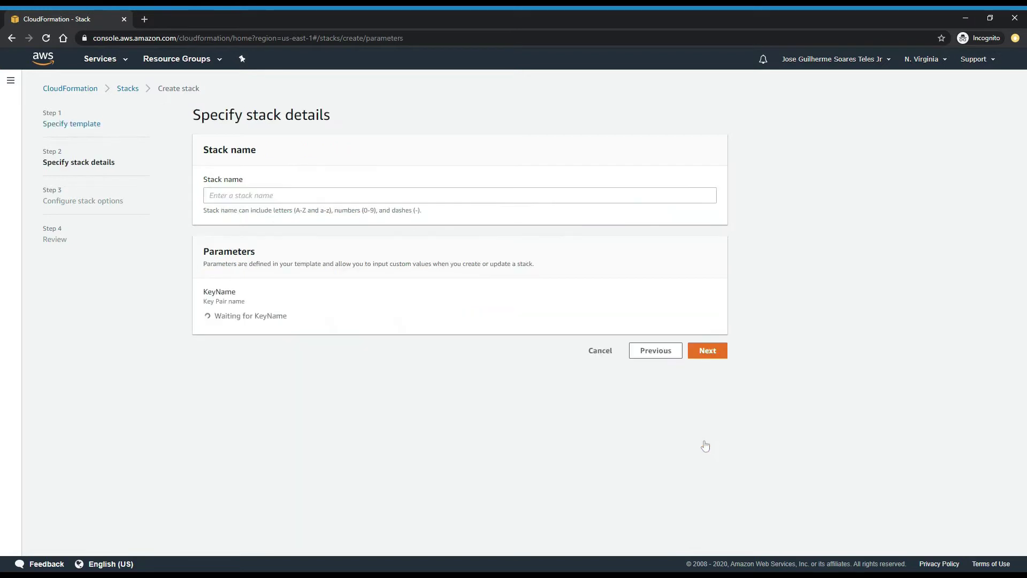
- Enter WordPress001 as the stack name, choose the aulaec2 key pair, and continue
click(321, 195)
text(WordPress001)
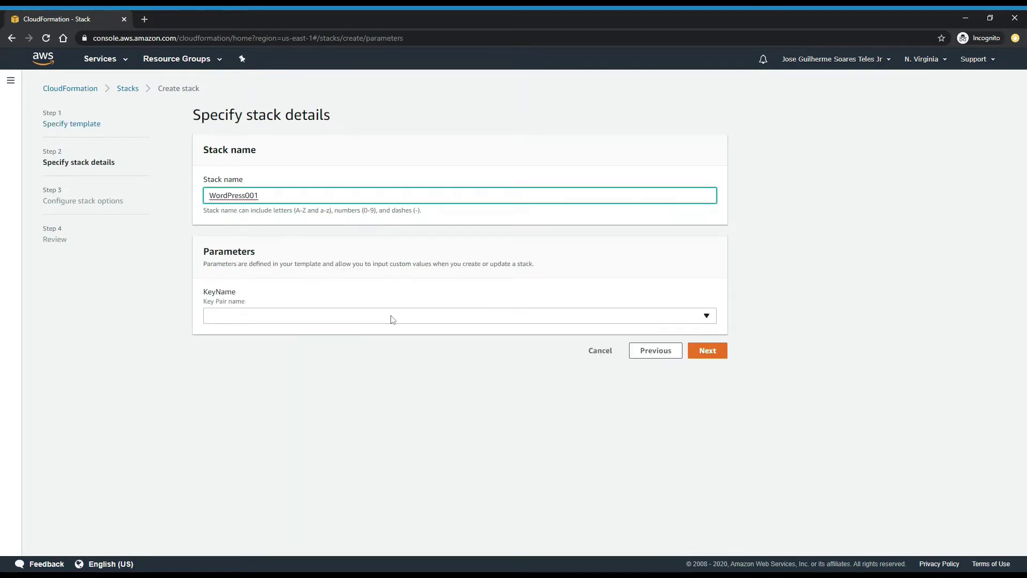
click(389, 315)
click(249, 348)
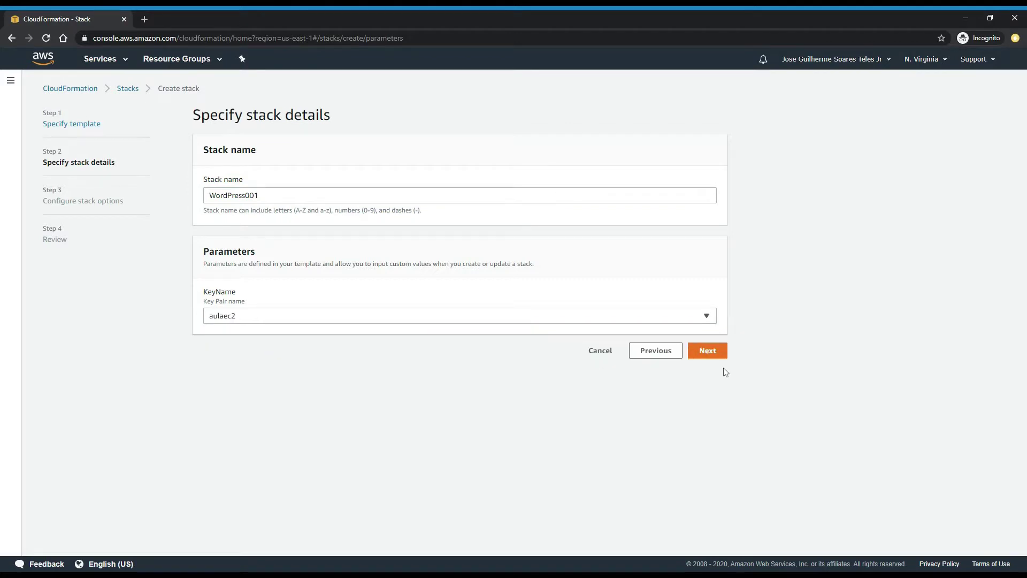
click(707, 350)
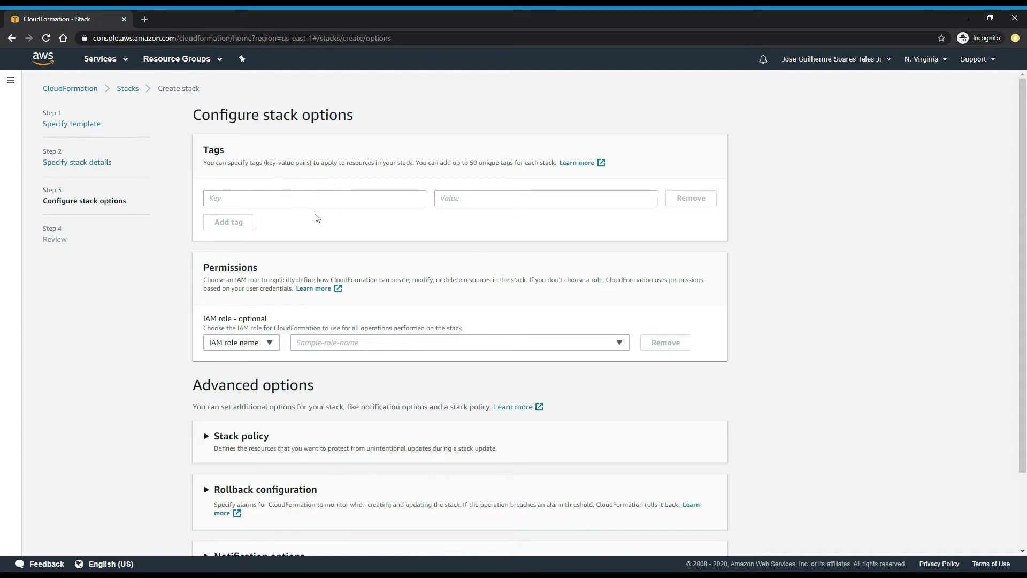
- Set the stack notifications to the Topico_Padrao_GT SNS topic
scroll(493, 306, down, 2)
click(300, 465)
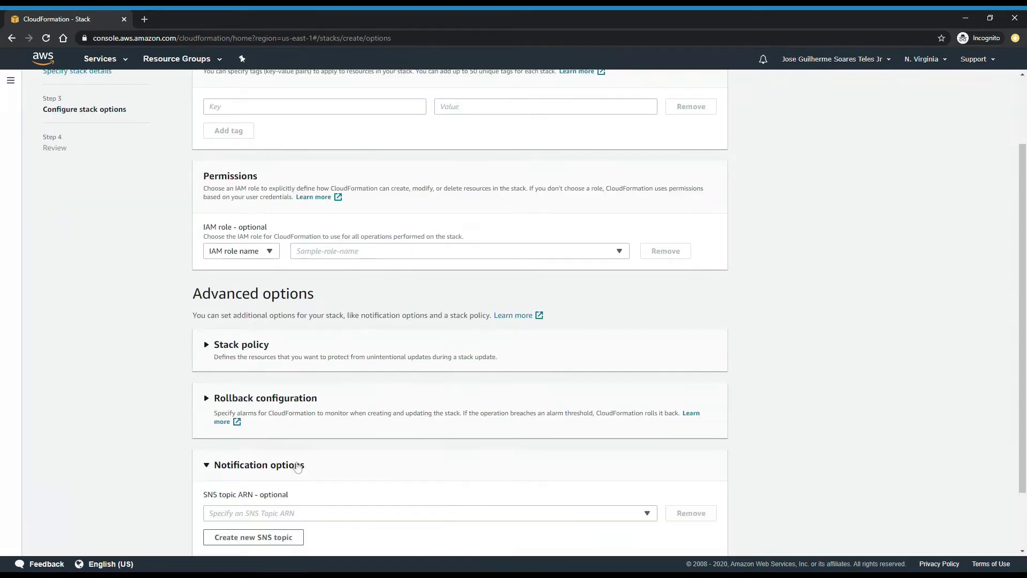
scroll(341, 410, down, 2)
click(371, 444)
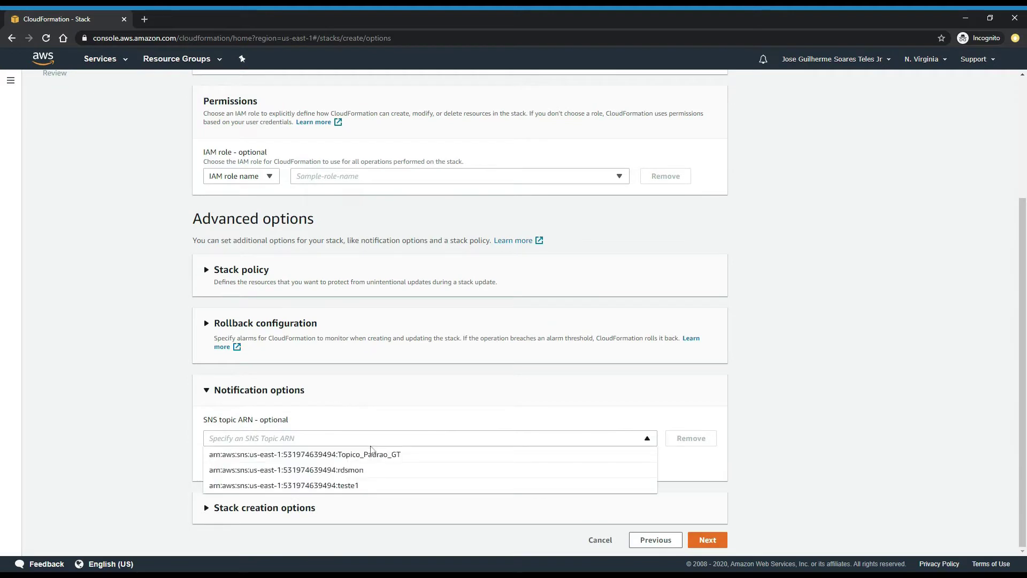
click(373, 454)
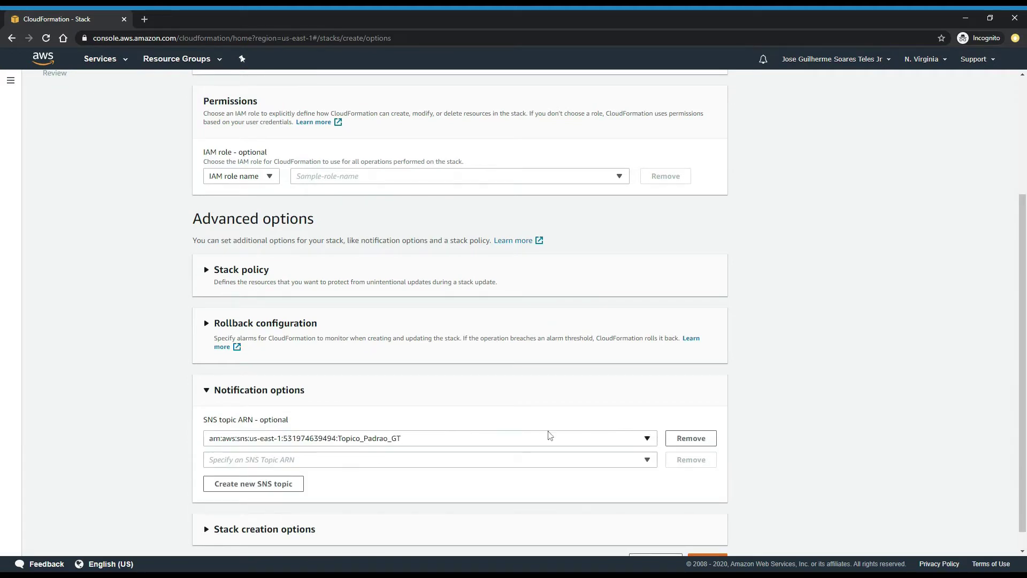
- Continue to the WordPress001 review and request a cost estimate for the stack
scroll(856, 476, down, 1)
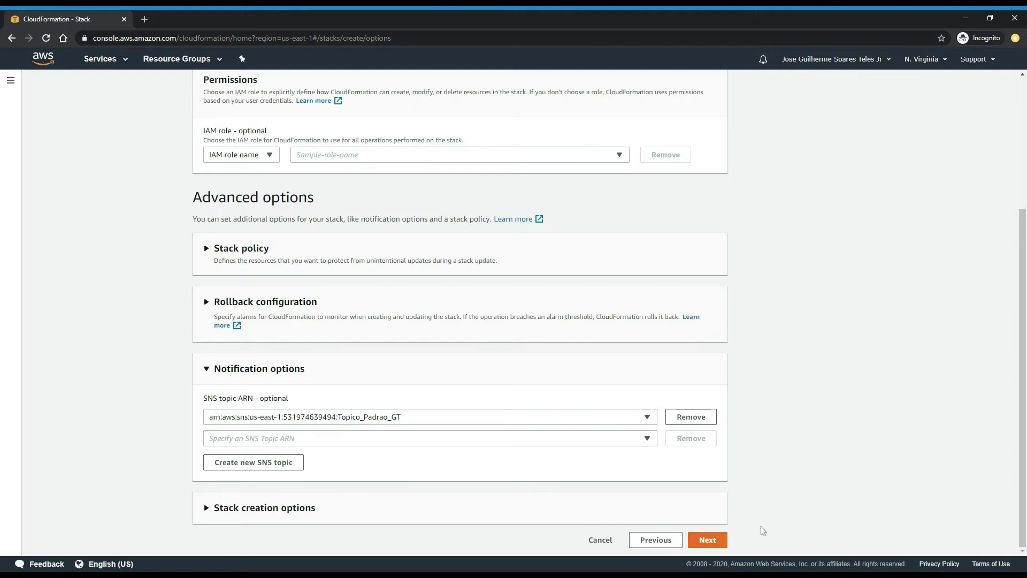
scroll(817, 341, up, 2)
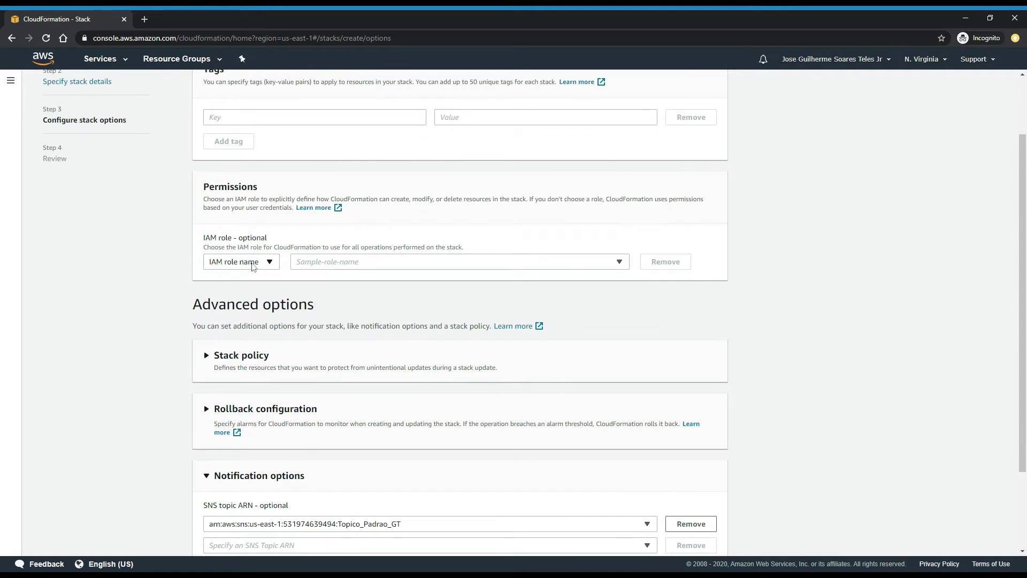
scroll(733, 430, down, 2)
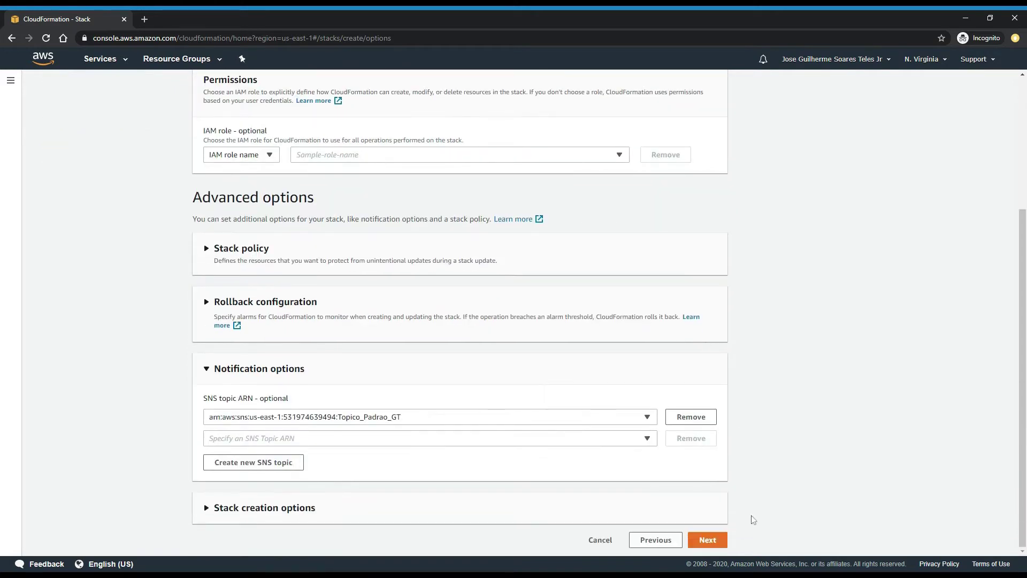
click(707, 539)
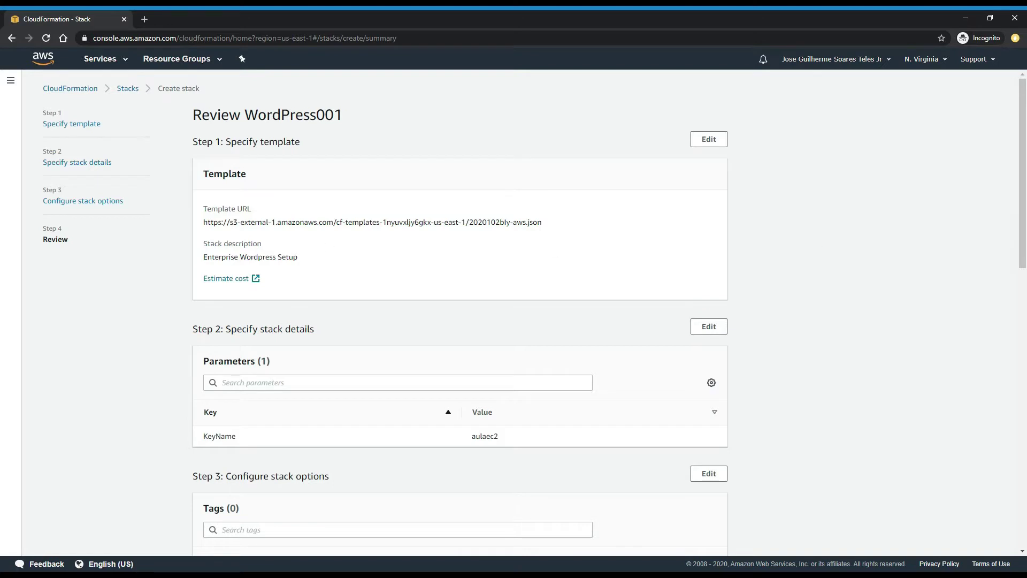
click(234, 279)
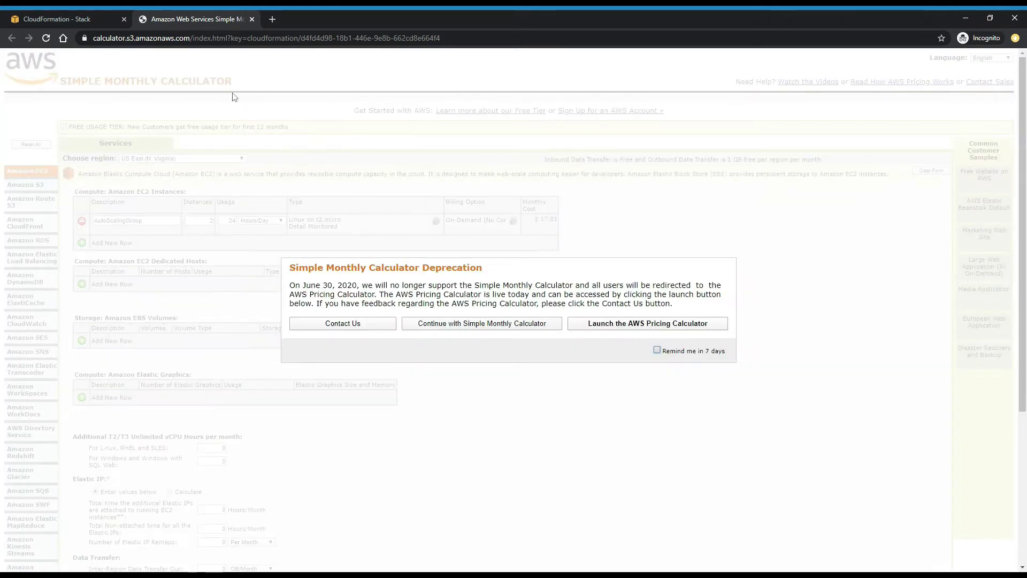
- In the Simple Monthly Calculator, note the $17.01 EC2 cost and $48.34 monthly bill, then return to the review
drag(290, 285, 363, 285)
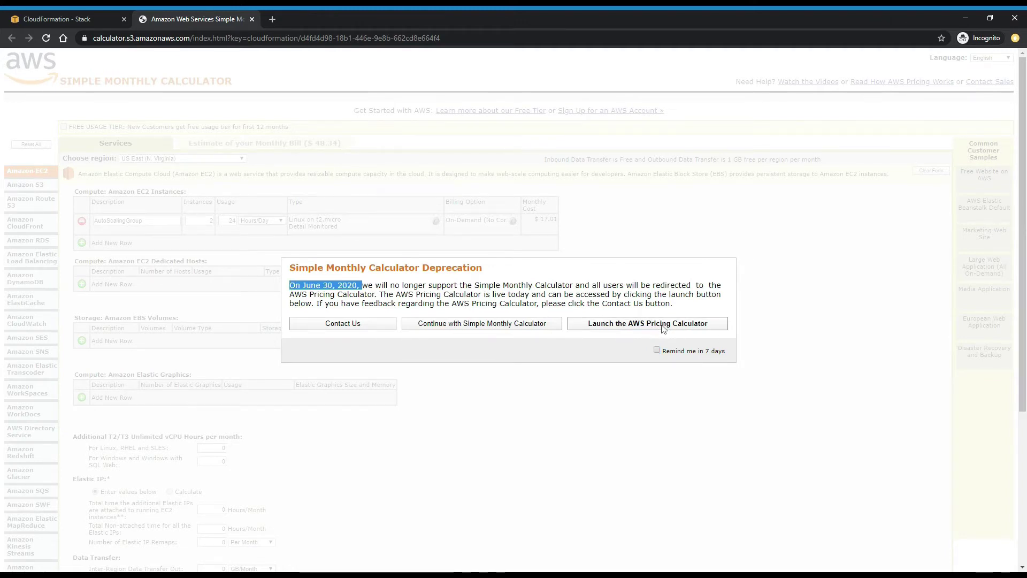
click(494, 325)
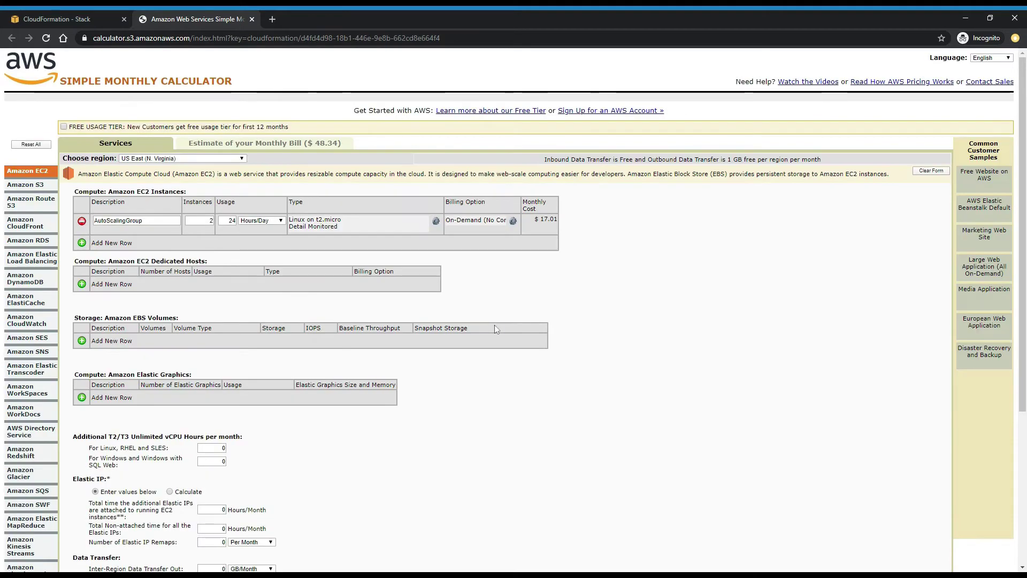
drag(533, 220, 566, 222)
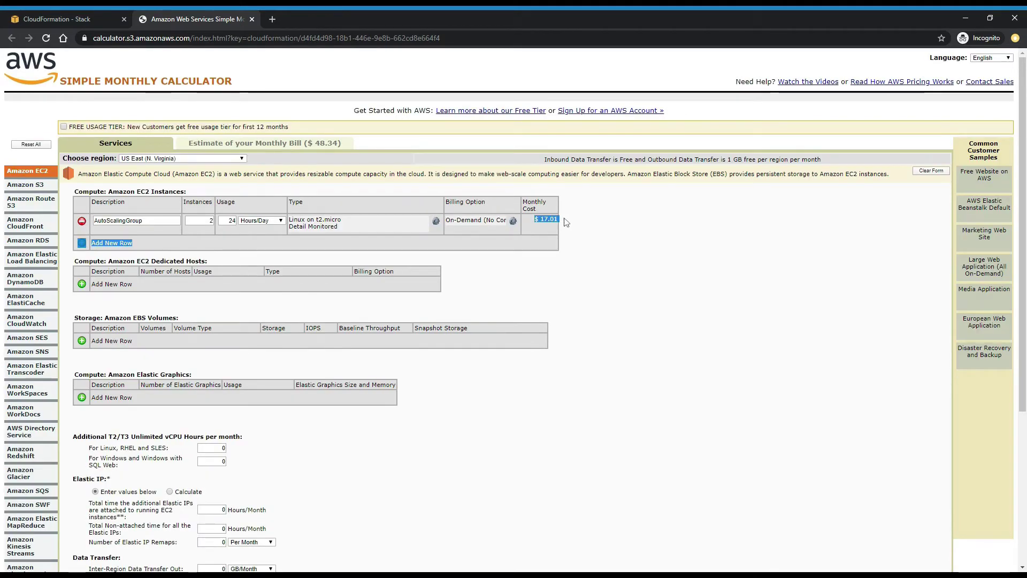
click(566, 221)
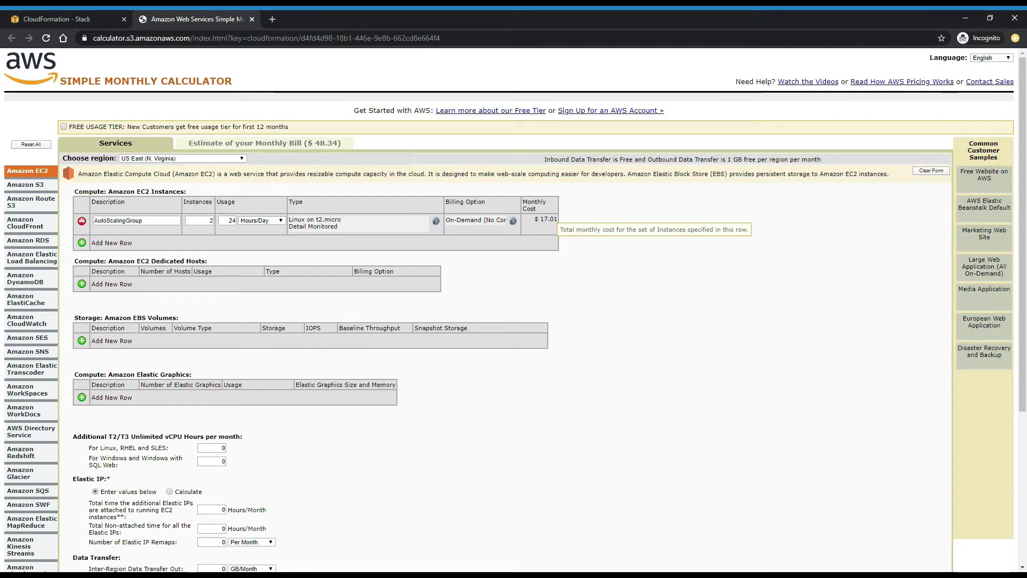
click(247, 145)
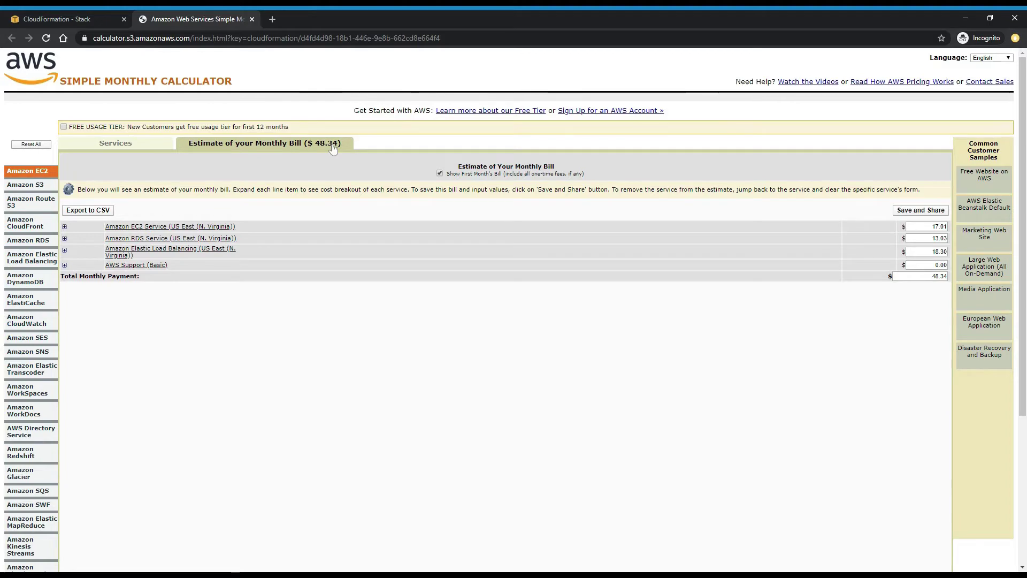
click(89, 16)
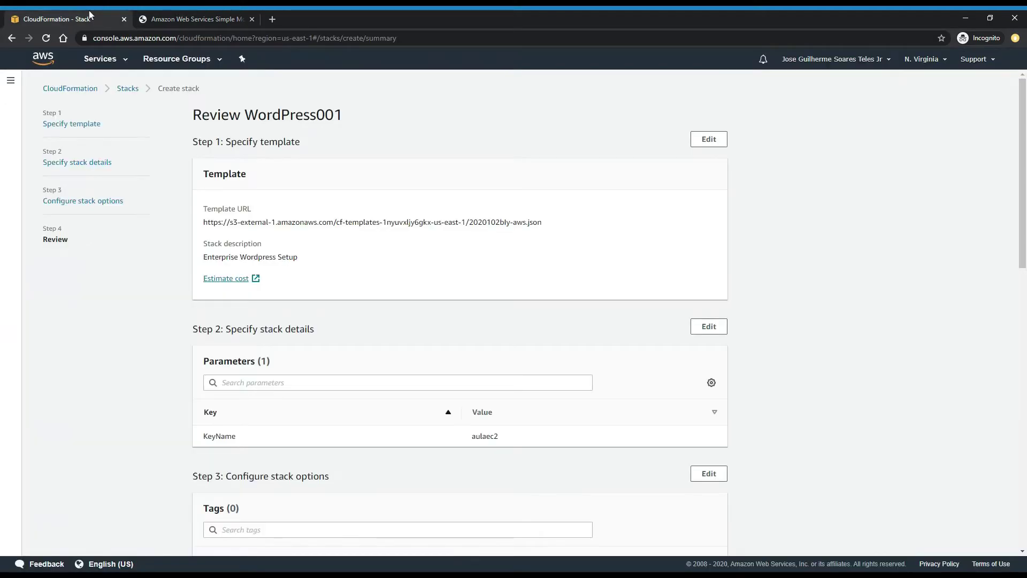
- Scroll to the bottom of the WordPress001 review and create the stack
scroll(728, 256, down, 13)
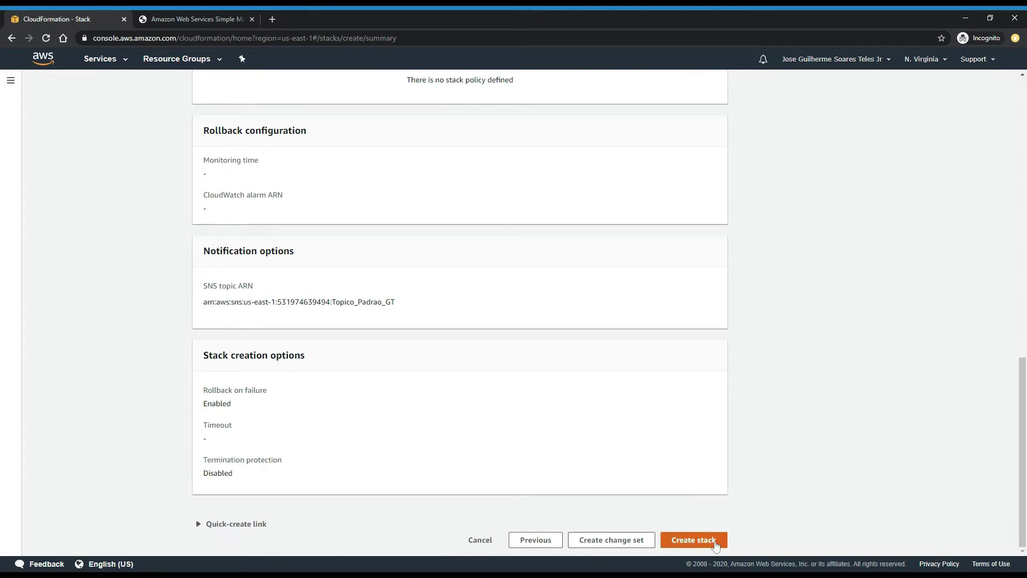
click(715, 541)
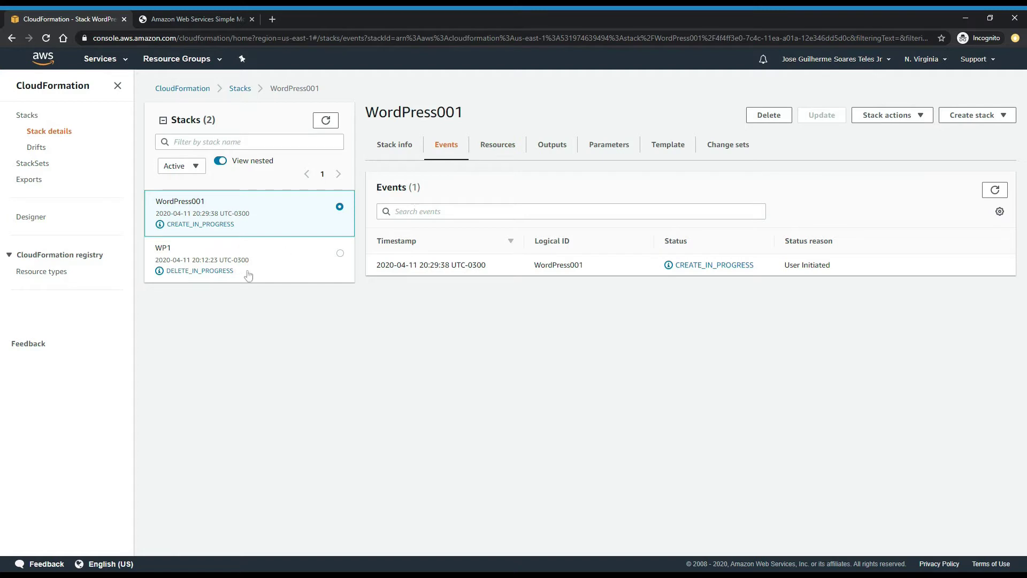
click(500, 154)
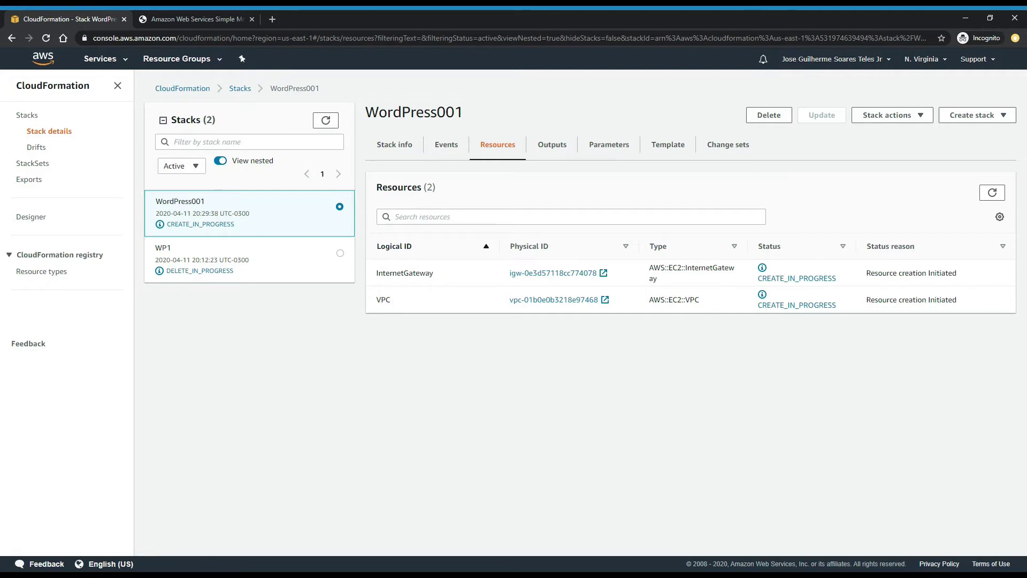
click(552, 145)
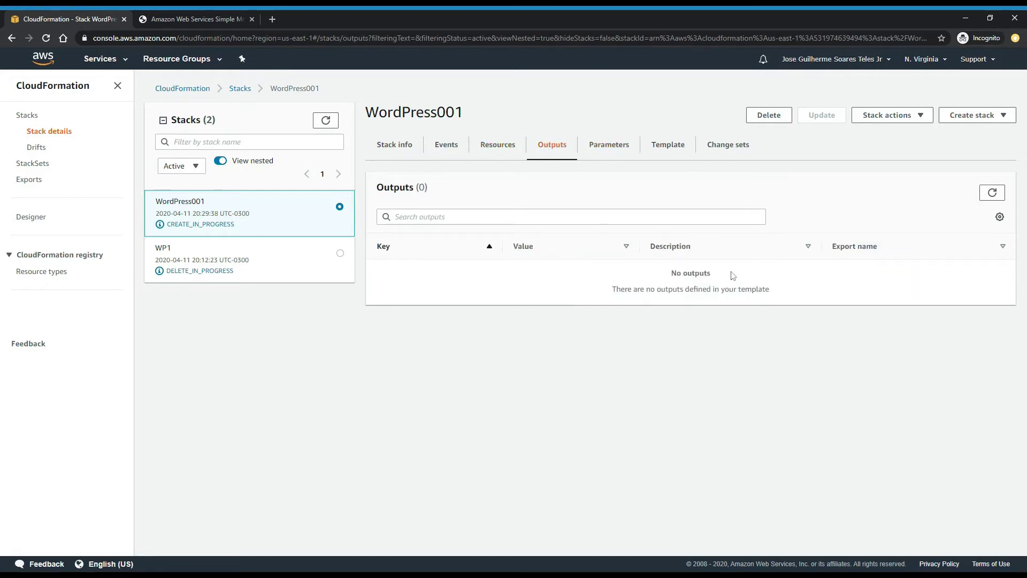
click(399, 151)
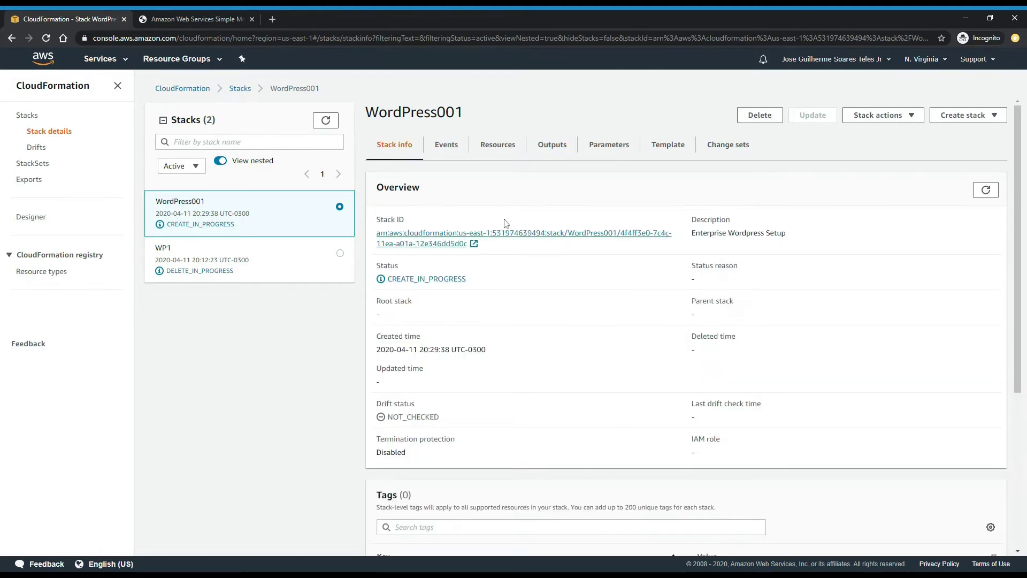
click(446, 145)
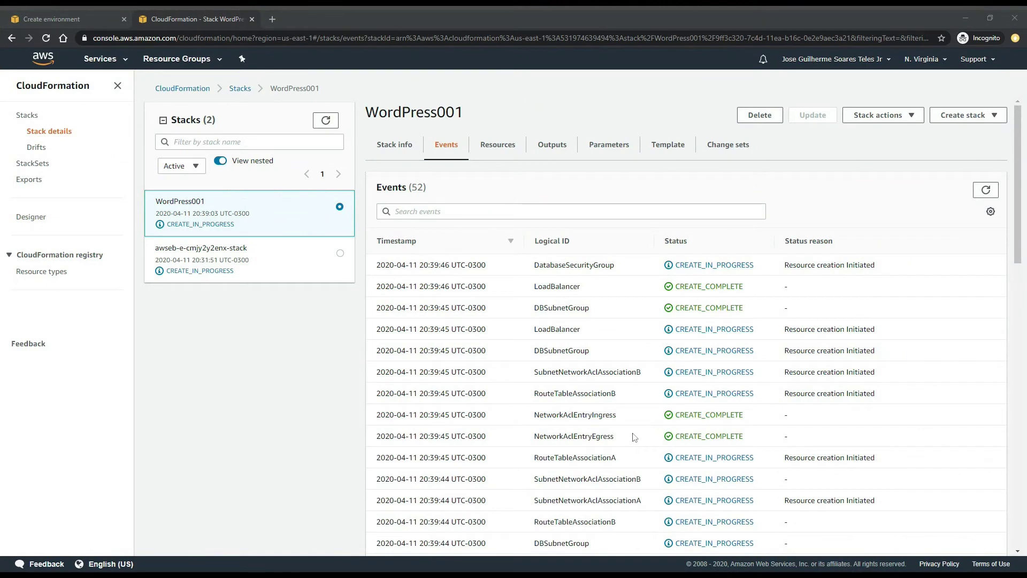
- Review the WordPress001 events, highlighting RouteTableAssociationA and DBSubnetGroup
drag(634, 460, 529, 461)
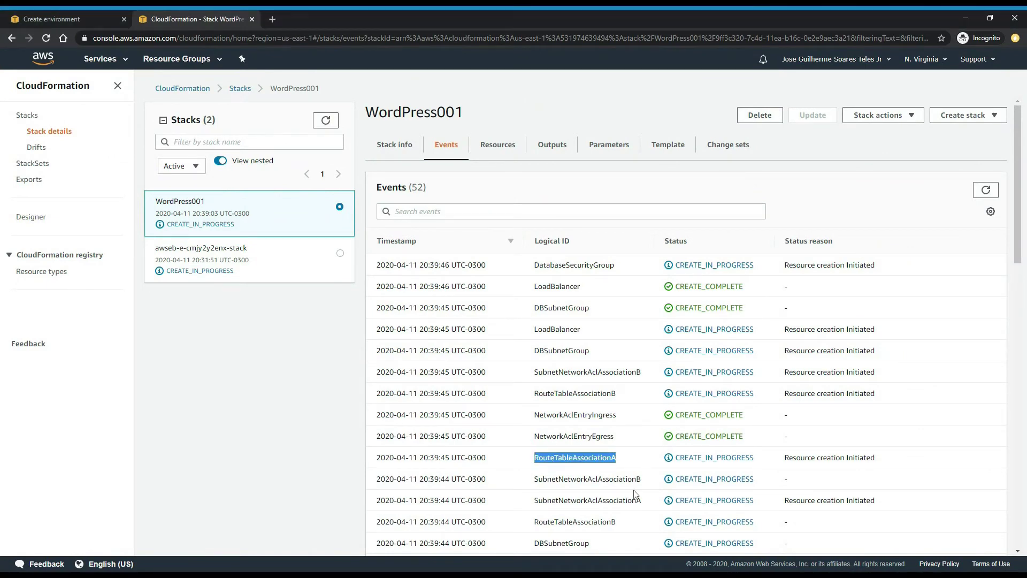
drag(644, 501, 531, 471)
click(531, 470)
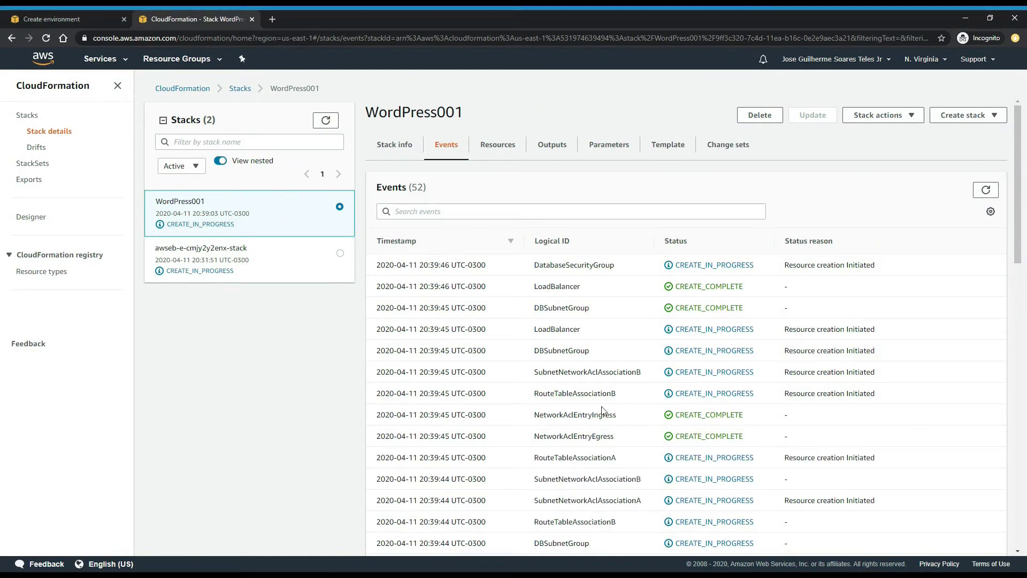
drag(591, 351, 528, 352)
drag(589, 330, 530, 331)
scroll(584, 360, down, 4)
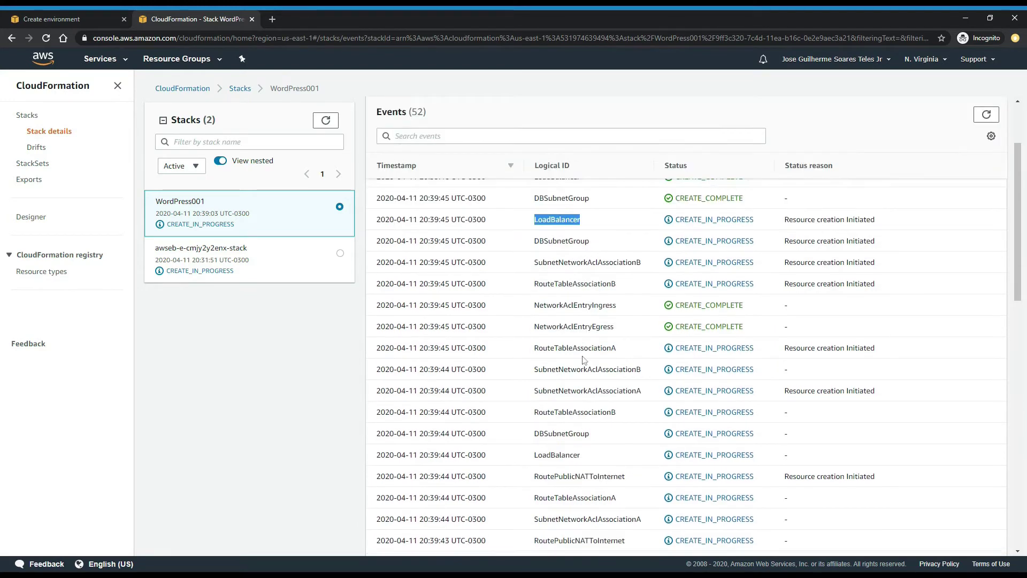
scroll(584, 360, down, 2)
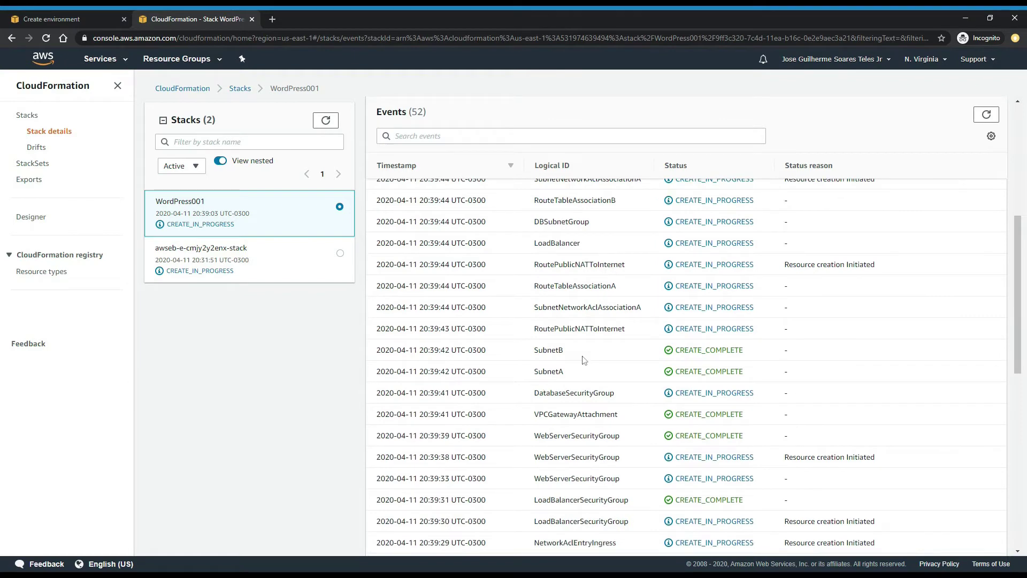
scroll(584, 360, down, 1)
scroll(584, 360, up, 7)
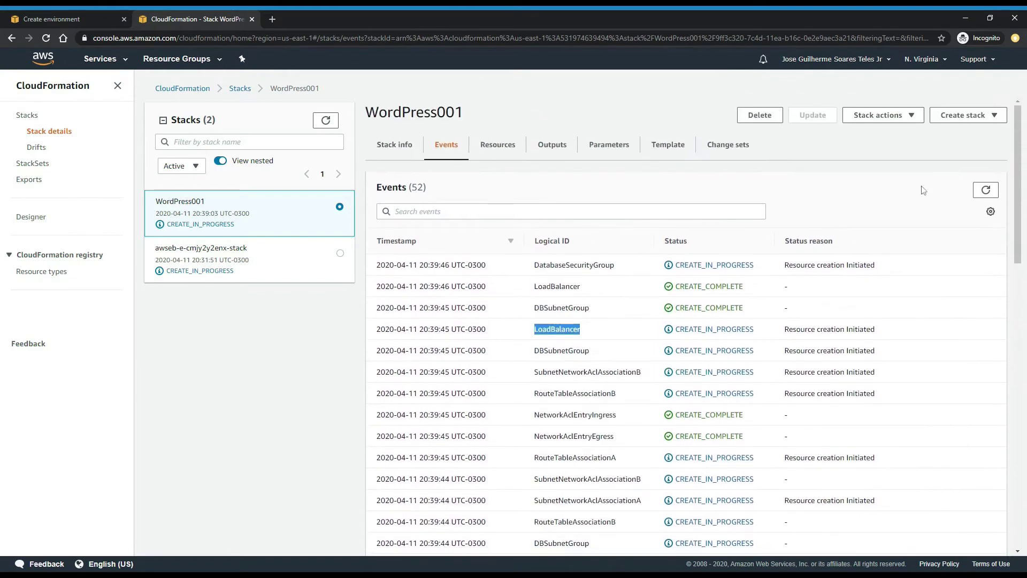
- Refresh the events, highlight RoutePublicNATToInternet and the Database creation events, then open the services list
click(985, 190)
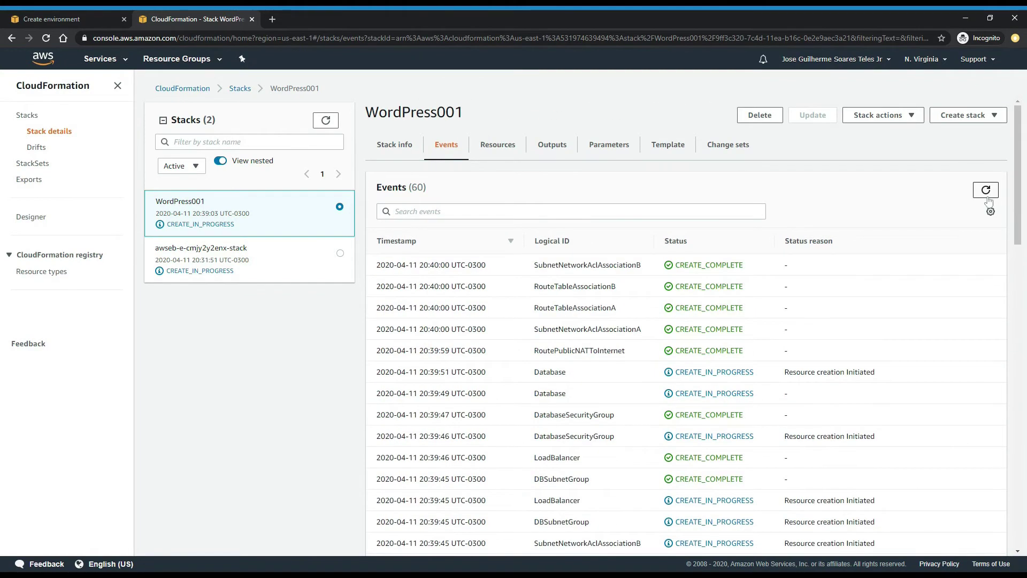
drag(633, 353, 537, 351)
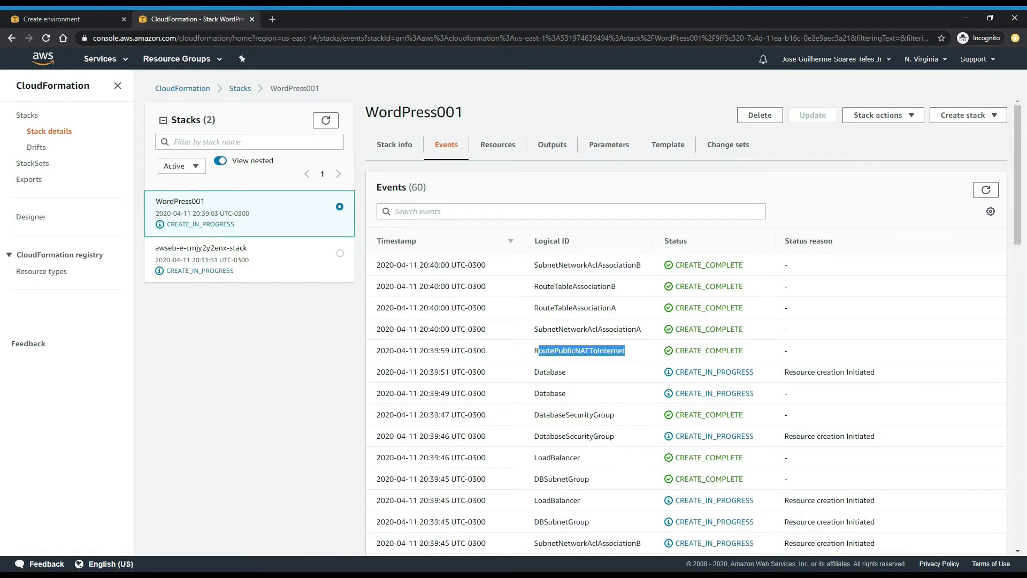
drag(583, 394, 557, 394)
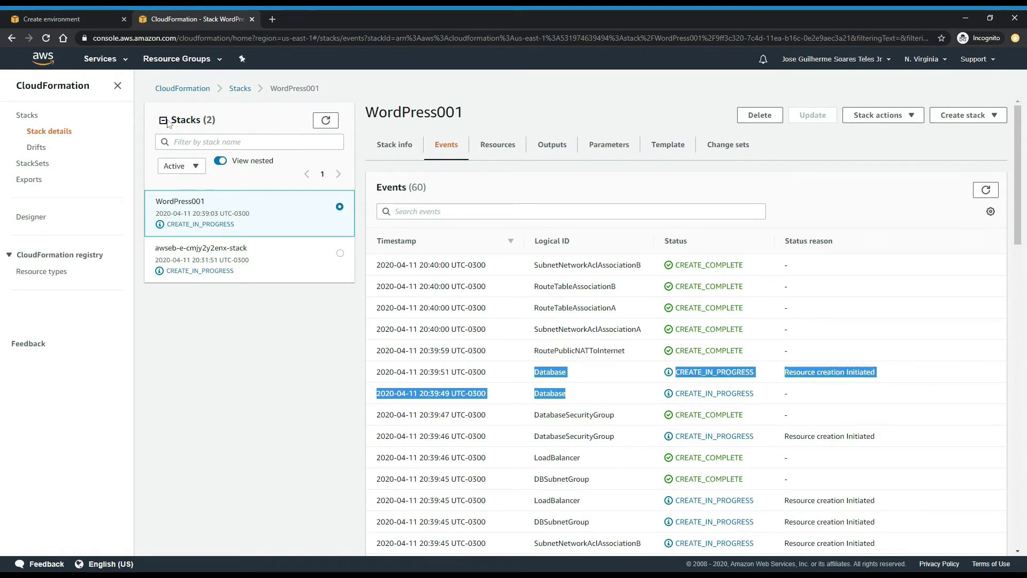
click(105, 59)
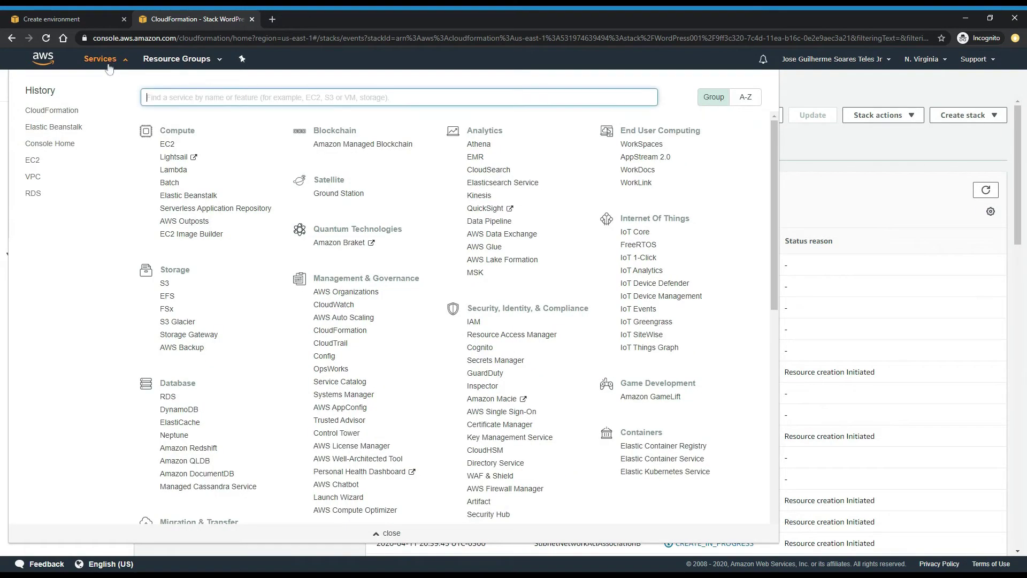
- Open RDS in a new tab, confirm awsinaction-db shows Creating, then close the tab
ctrl+click(33, 194)
click(300, 20)
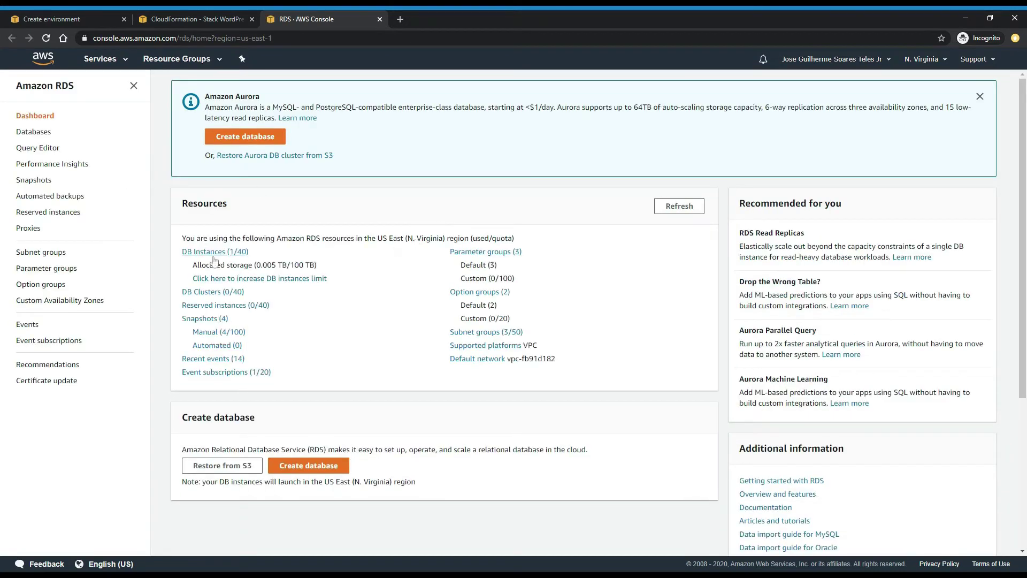
click(213, 254)
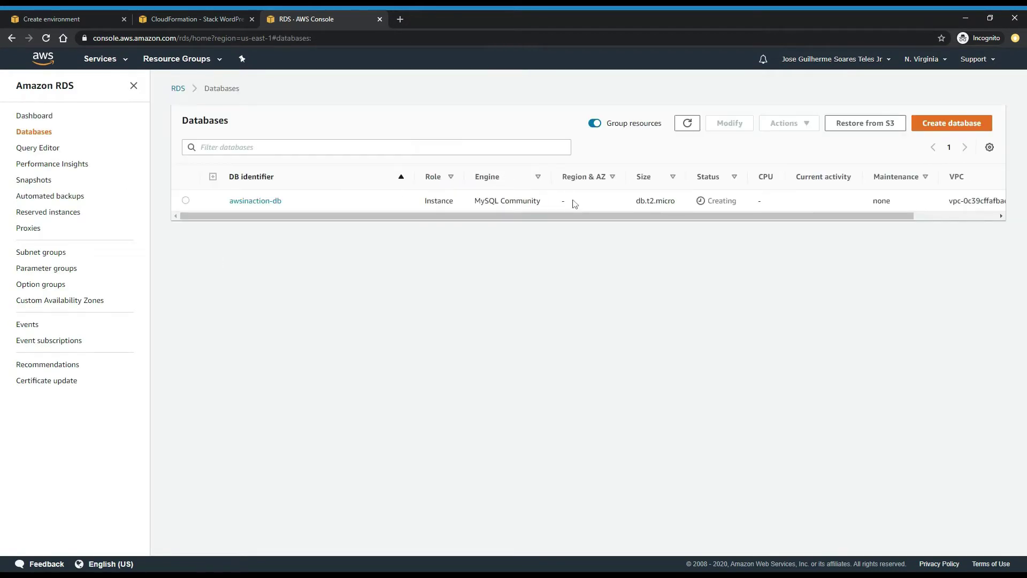
click(692, 126)
click(380, 20)
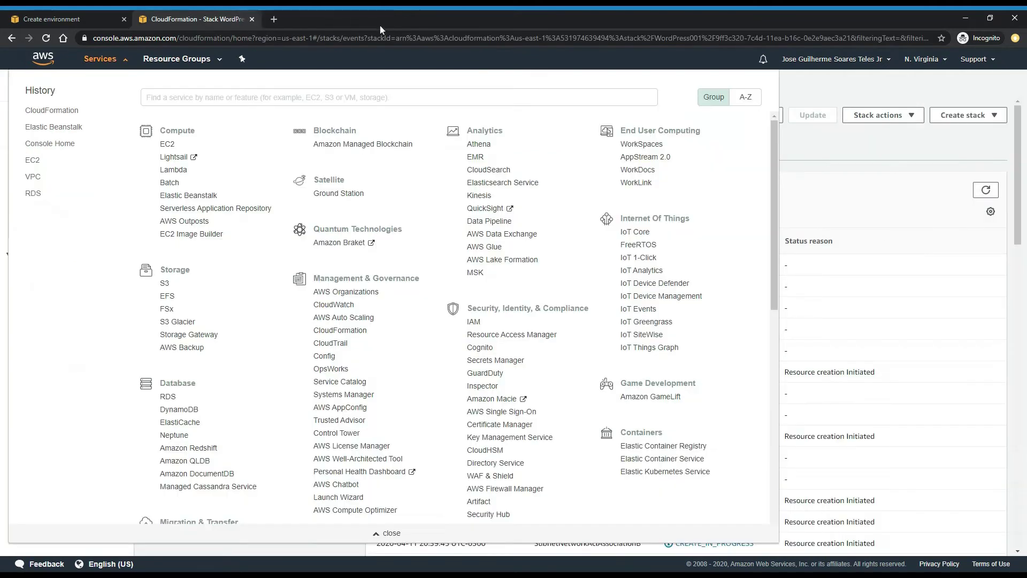
- Refresh WordPress001's events until it shows CREATE_COMPLETE with 70 events
click(865, 275)
click(983, 192)
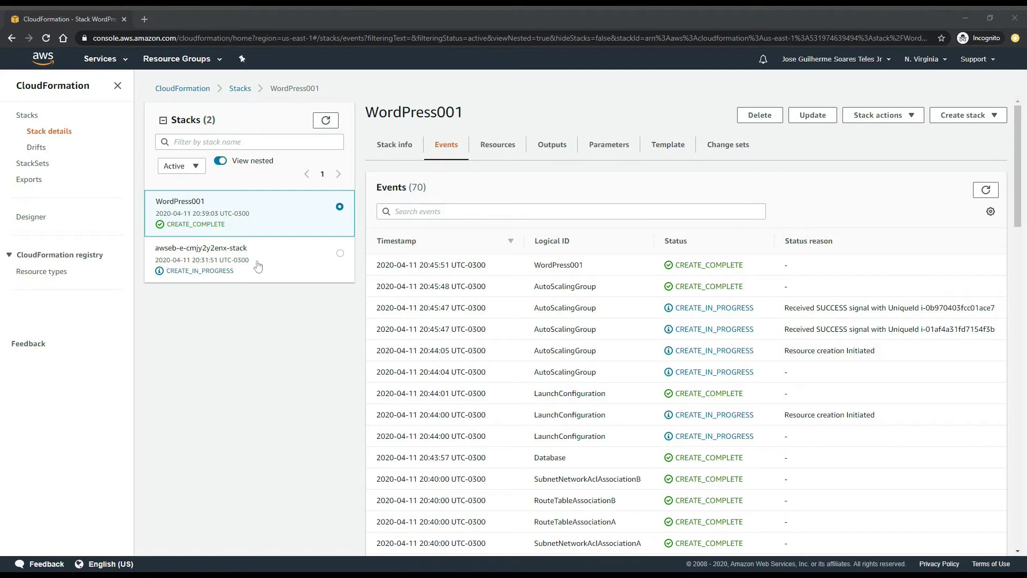
click(992, 193)
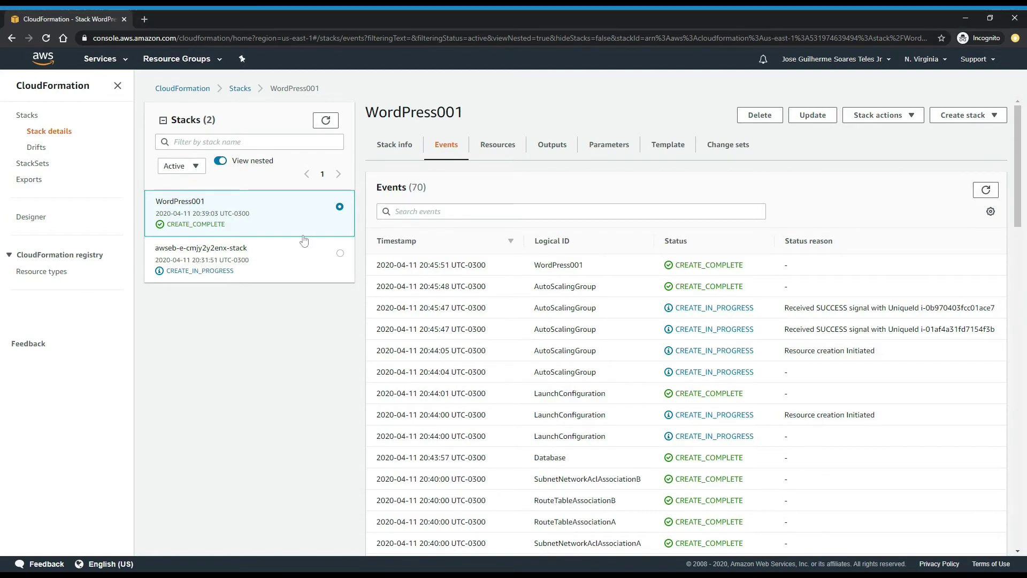
- Open EC2 and RDS from the services list in background tabs and switch to RDS
click(119, 58)
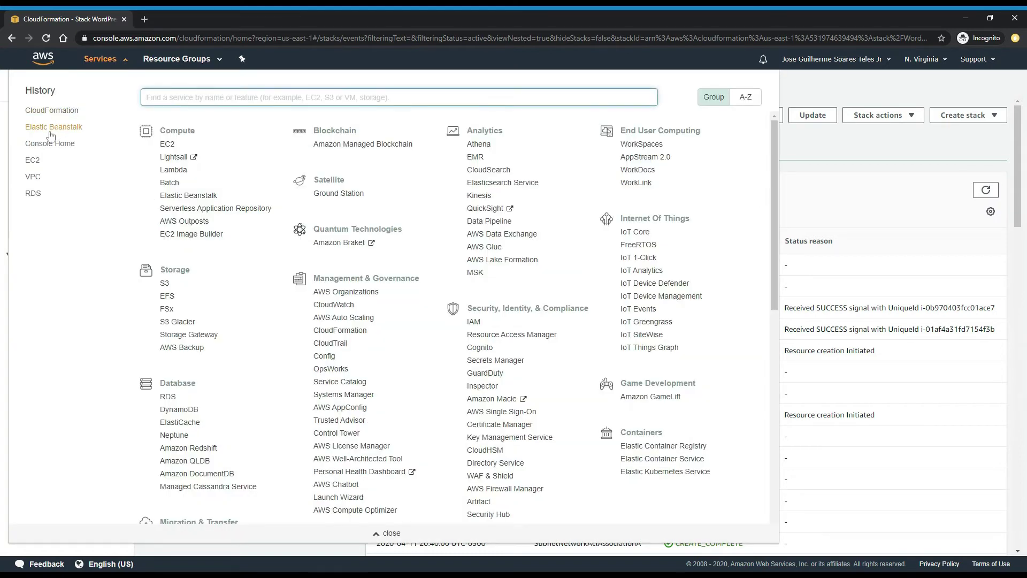
middle_click(33, 160)
middle_click(33, 193)
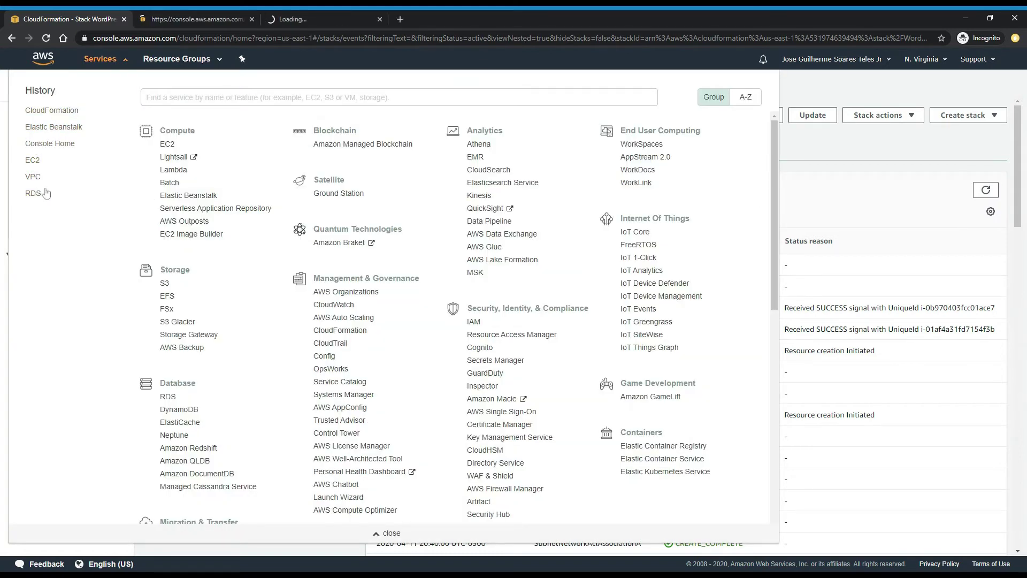
click(307, 19)
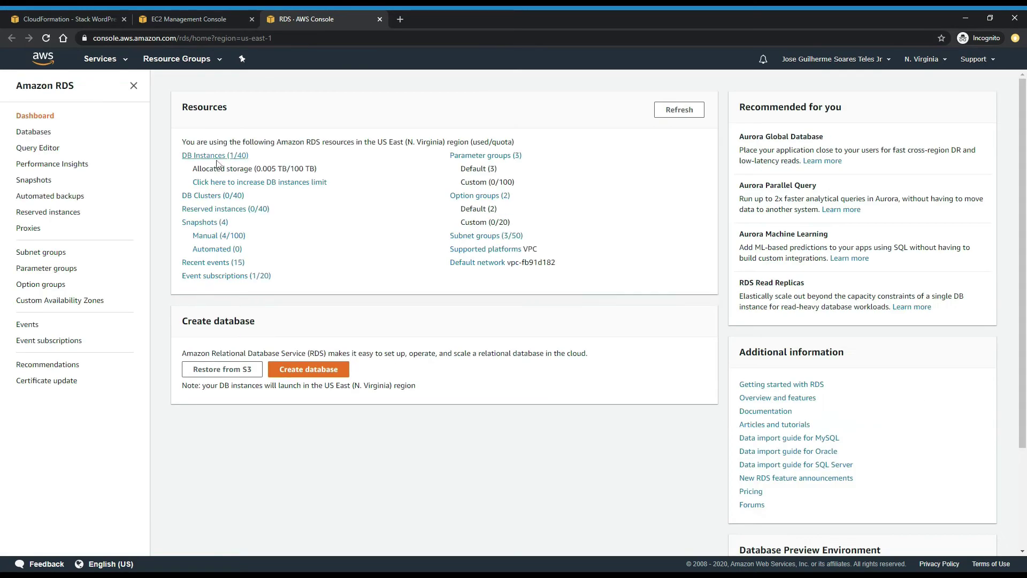
- Review awsinaction-db's configuration, wordpress master username and endpoint, then go to EC2 Instances
click(217, 162)
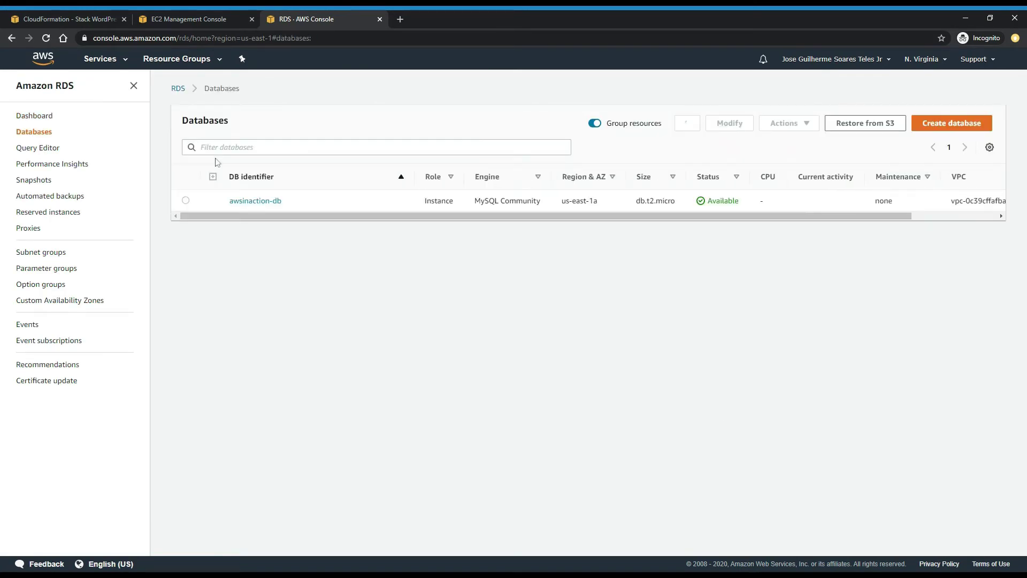
click(244, 202)
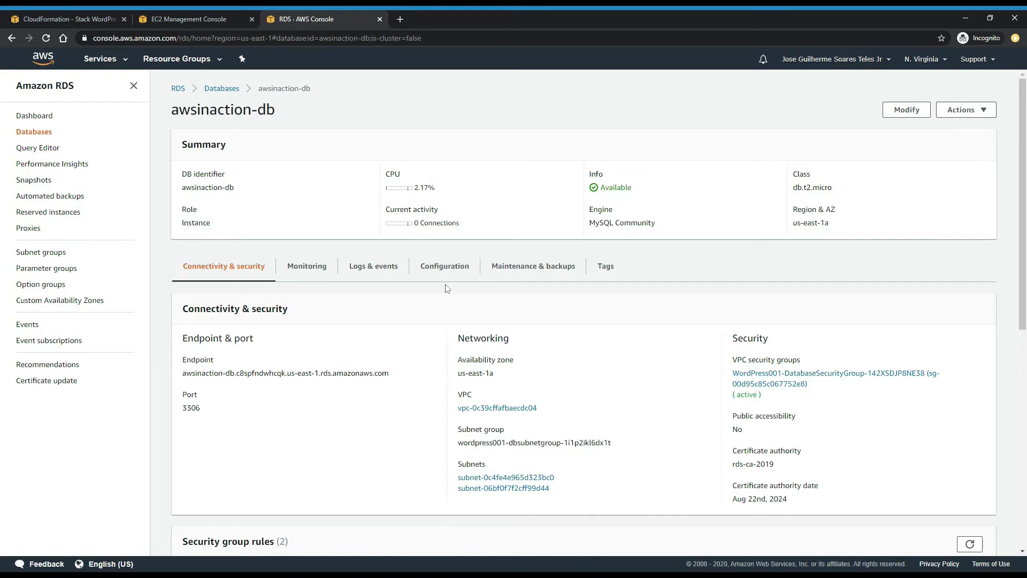
click(445, 266)
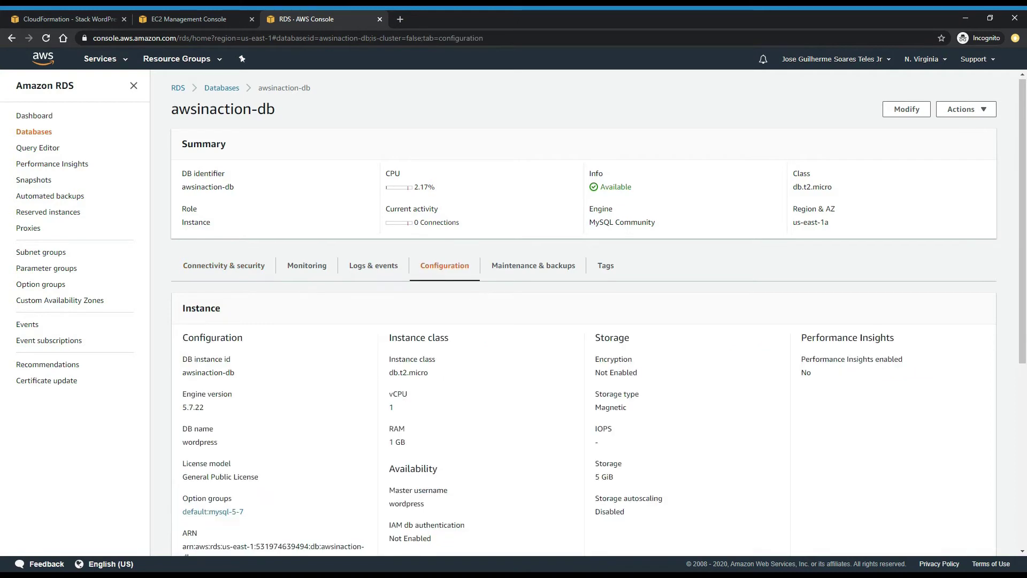
scroll(608, 347, down, 3)
drag(428, 345, 389, 345)
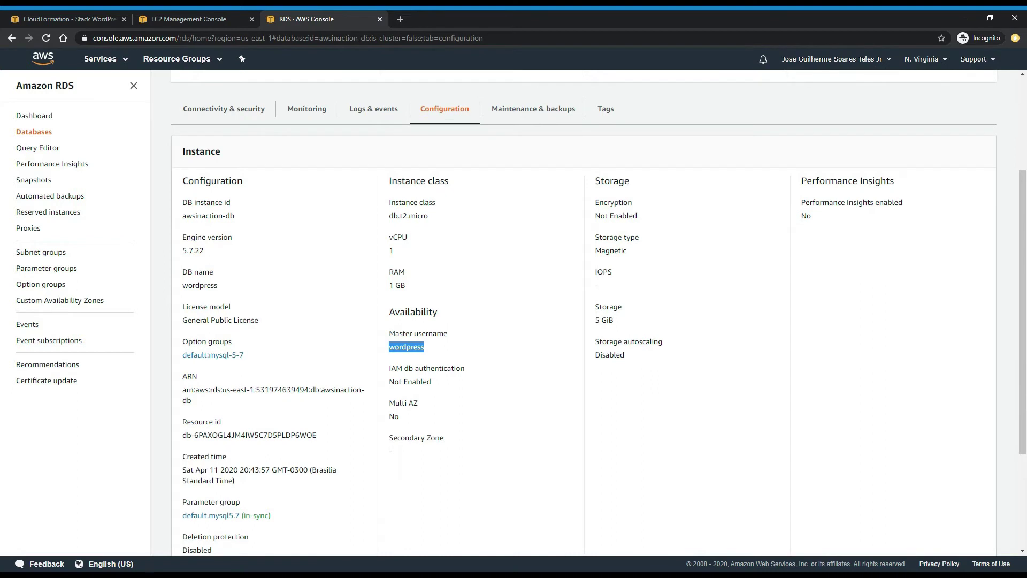
scroll(239, 267, up, 3)
click(239, 268)
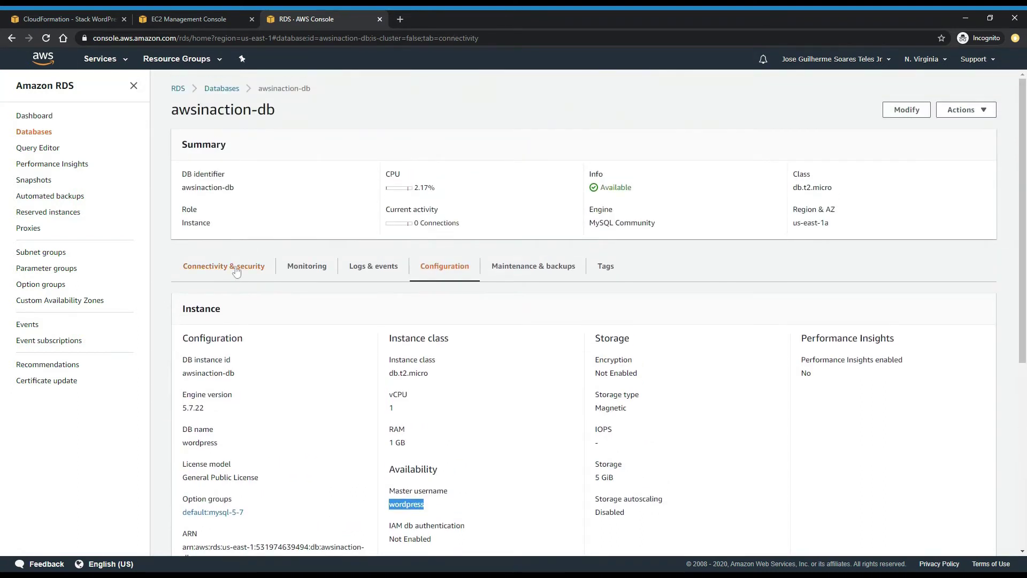
click(380, 19)
click(52, 208)
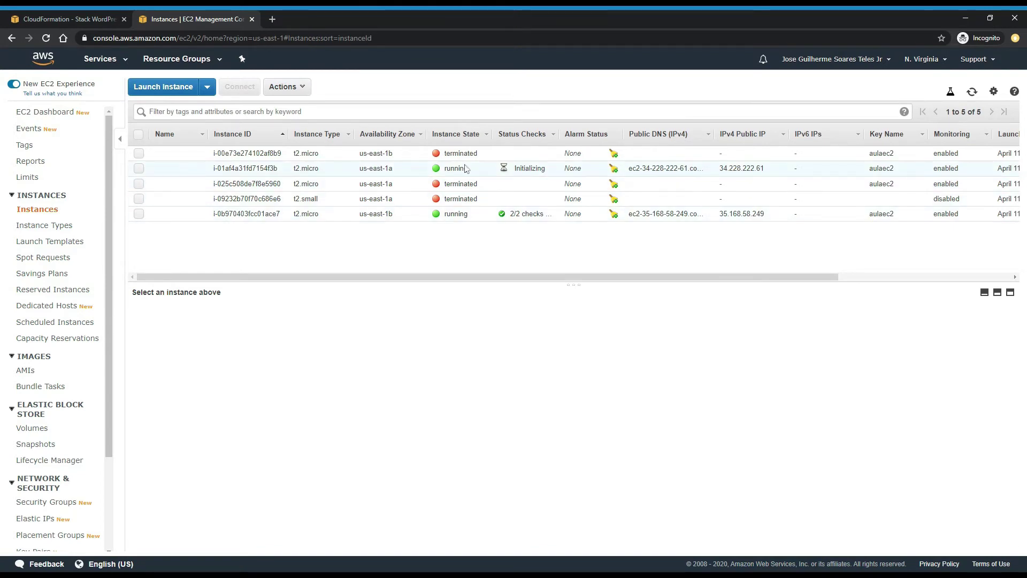
- Sort instances by state, inspect both running WordPress servers, then go to Load Balancers
click(466, 140)
click(466, 153)
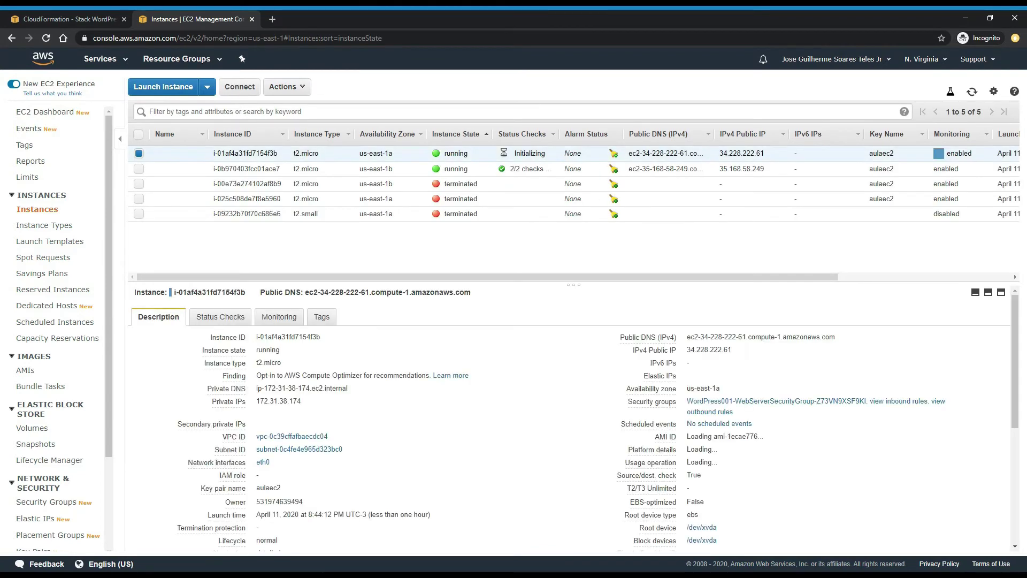
click(230, 169)
scroll(42, 374, down, 2)
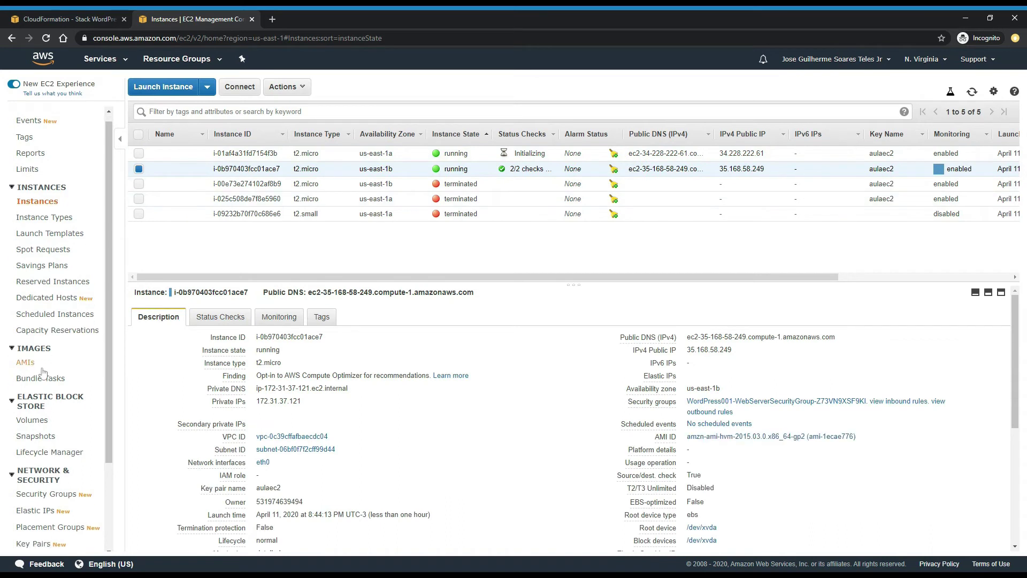
click(45, 482)
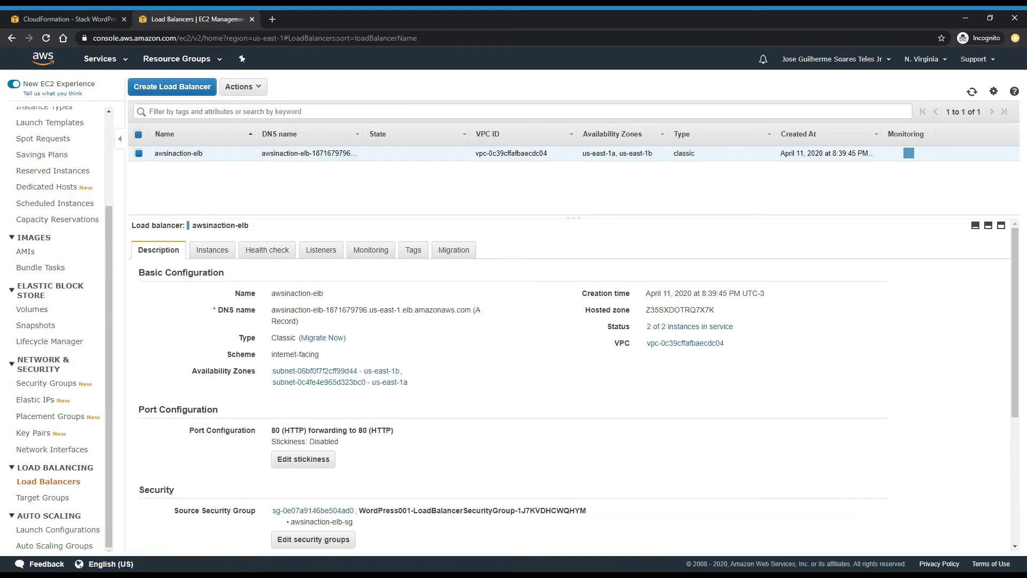
- Copy the awsinaction-elb DNS name and load it in a new browser tab
drag(470, 310, 275, 309)
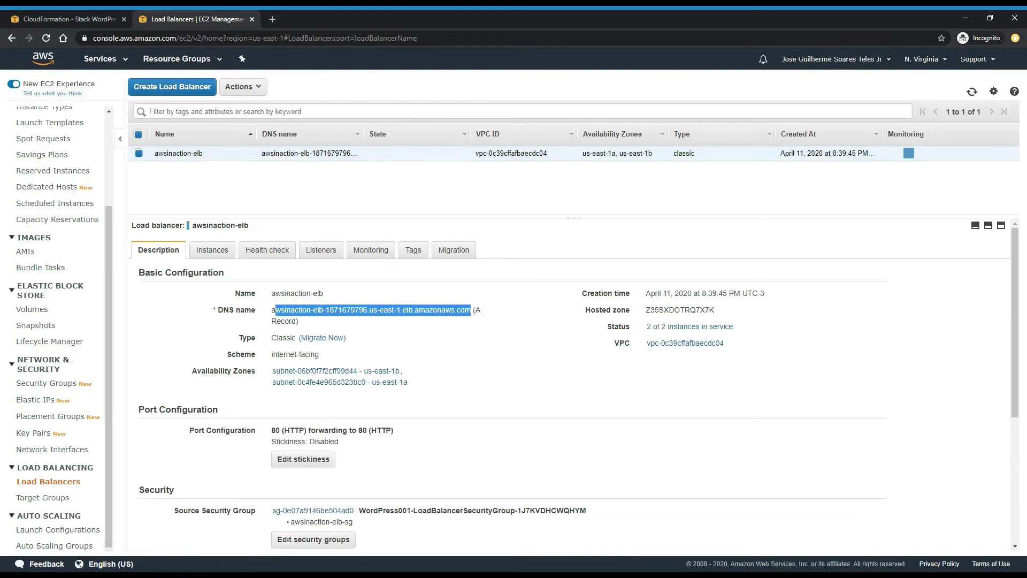
click(276, 21)
text(awsinaction-elb-1871679796.us-east-1.elb.amazonaws.com)
key(Return)
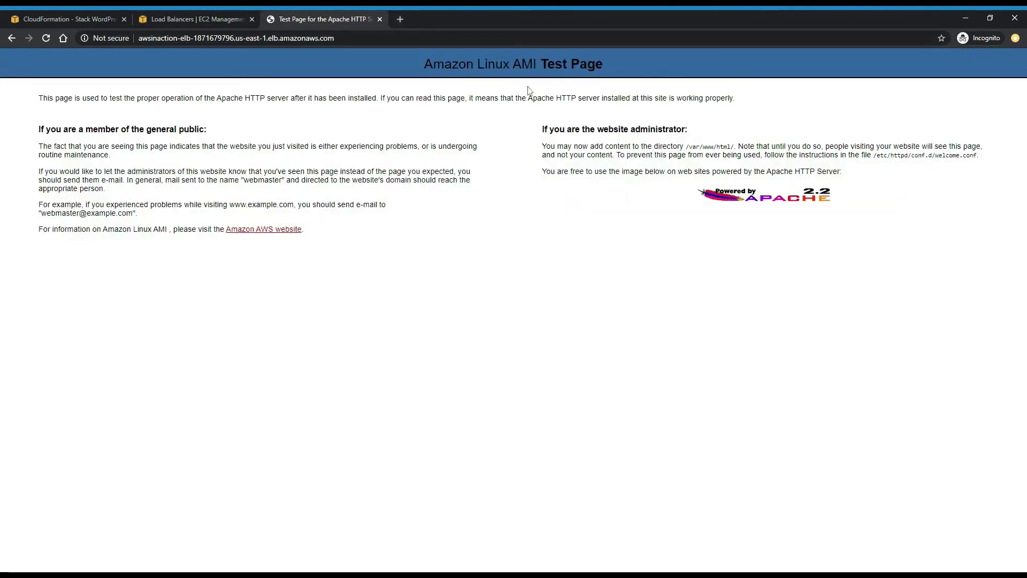
- Append /wordpress to the load balancer URL to reach the WordPress installer
click(420, 38)
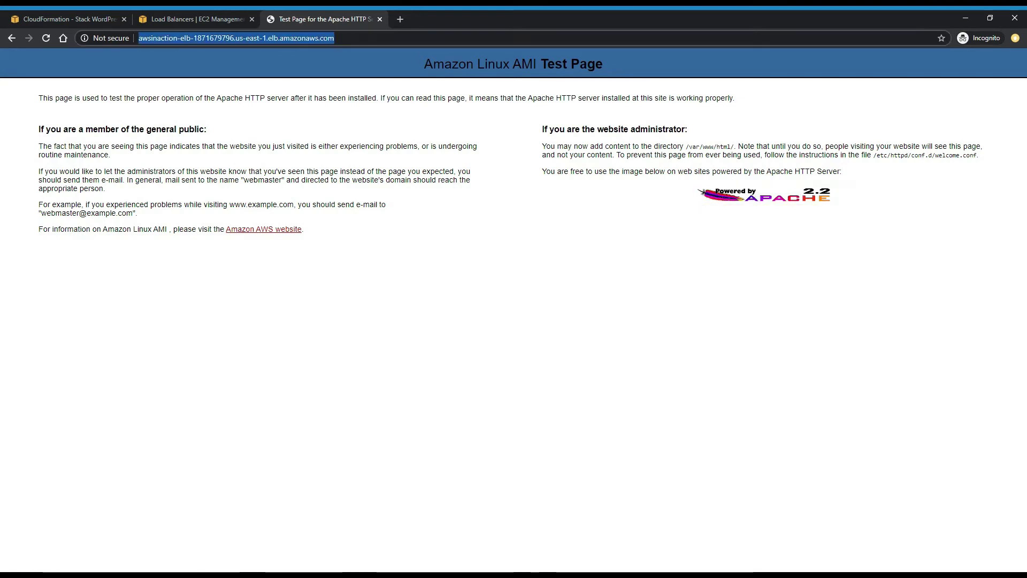
click(420, 38)
text(/wordpress)
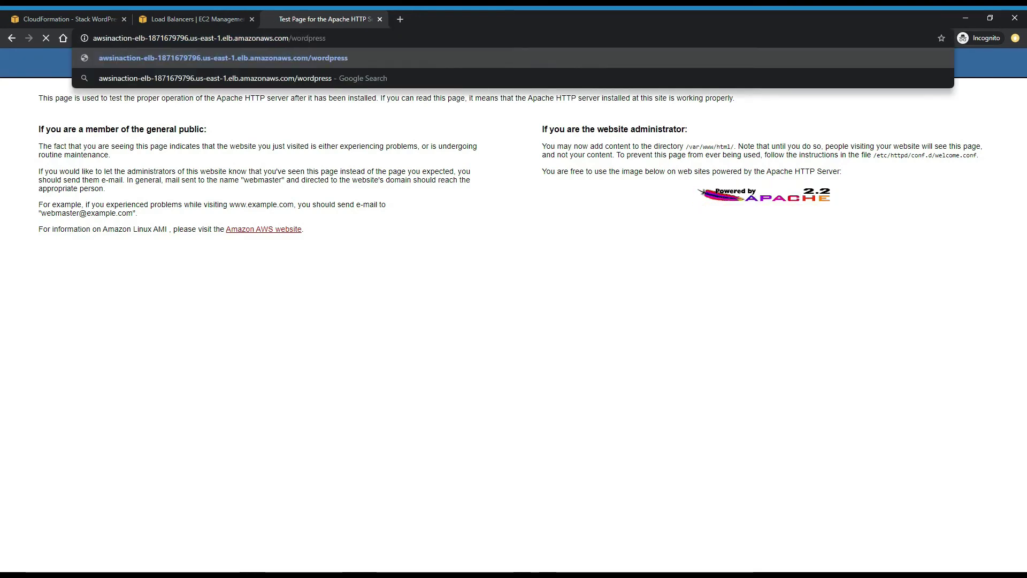
key(Return)
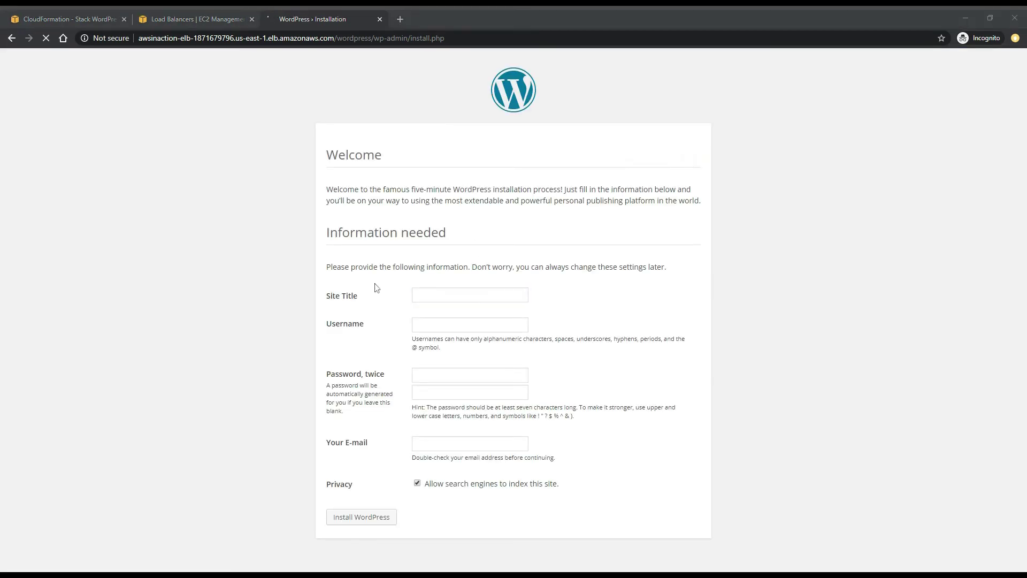
- Install WordPress with site title WordpressCF, username wordpress, the pasted password and the owner's e-mail
click(417, 294)
text(Wordpress)
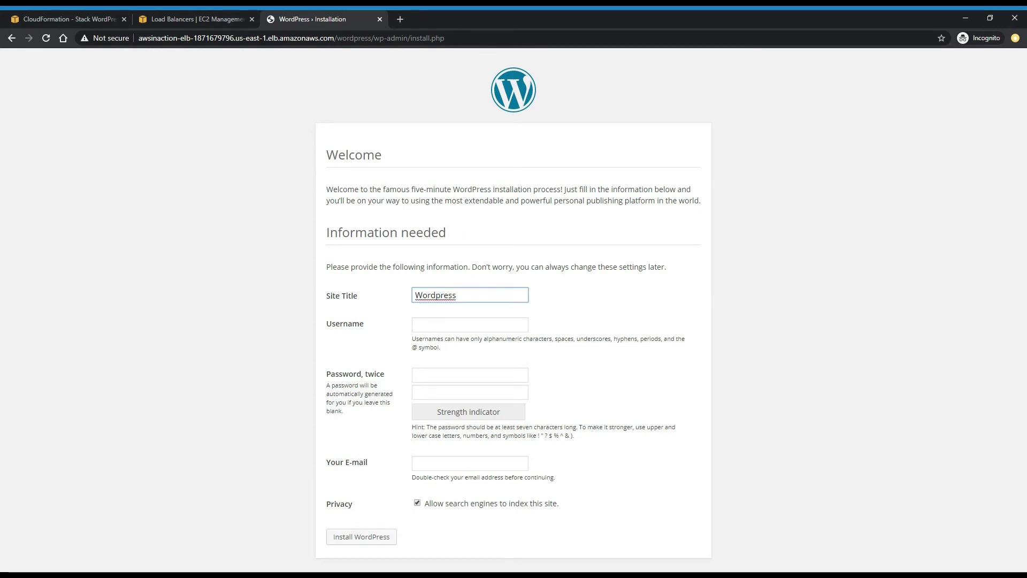
text(CF)
key(Tab)
text(wordpress)
click(473, 369)
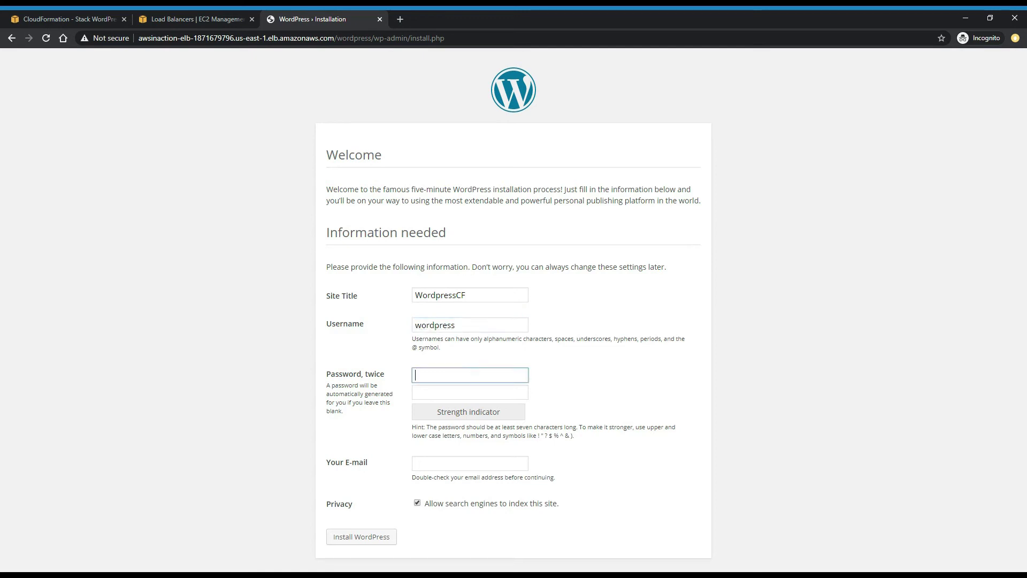
key(ctrl+v)
key(Tab)
key(ctrl+v)
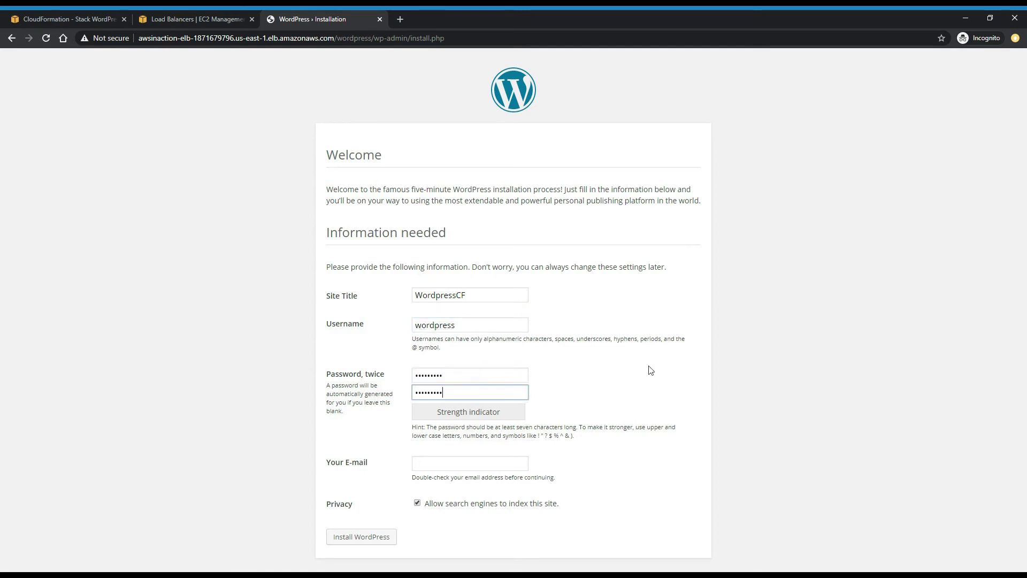
key(Tab)
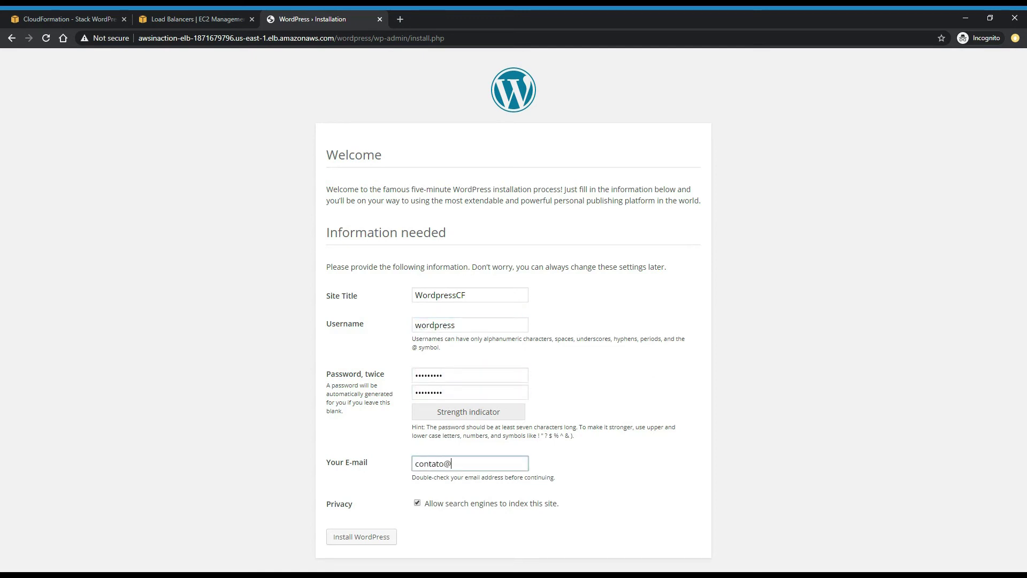
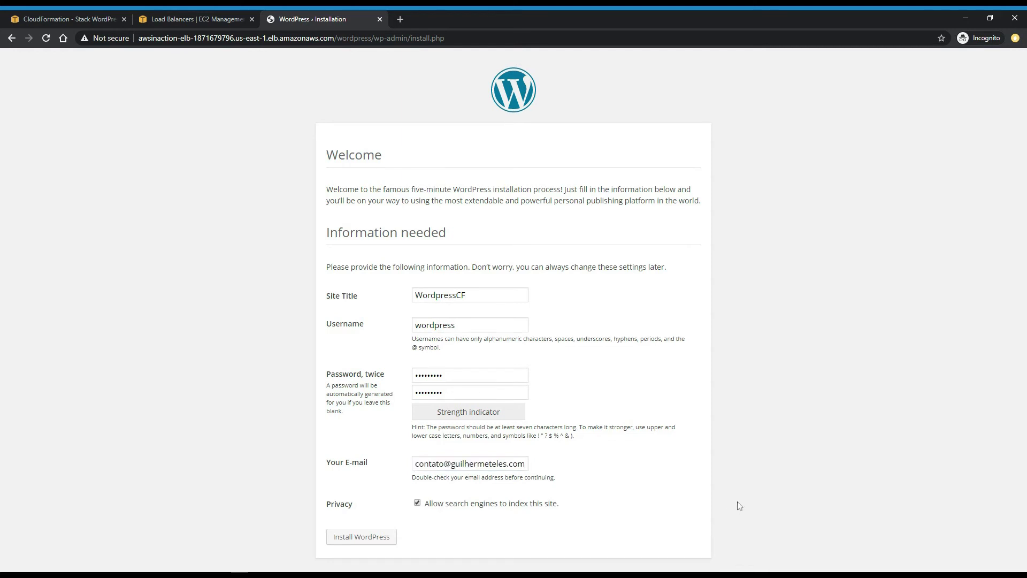
click(389, 540)
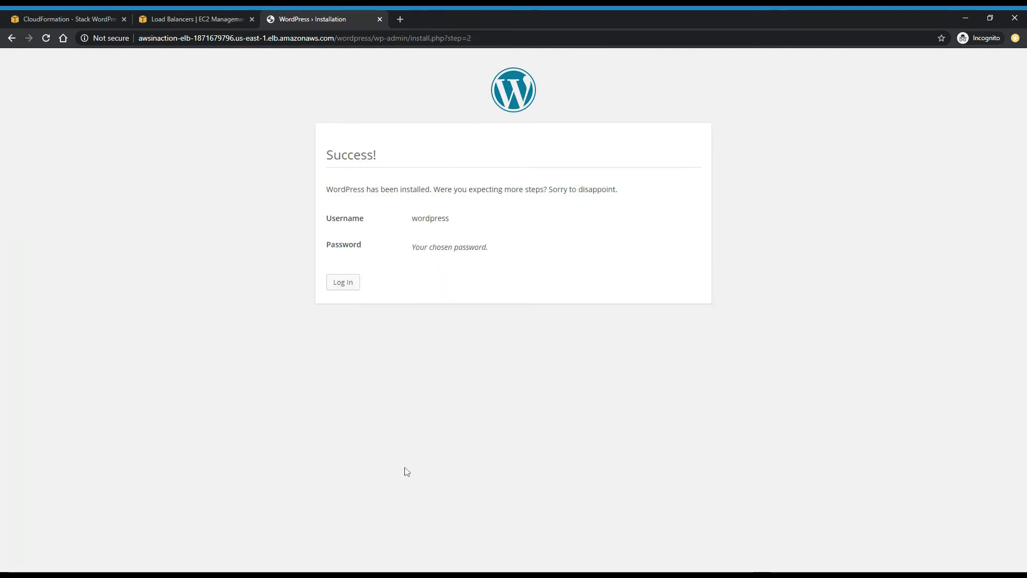
- Log in to WordpressCF as user wordpress with the pasted password
click(349, 285)
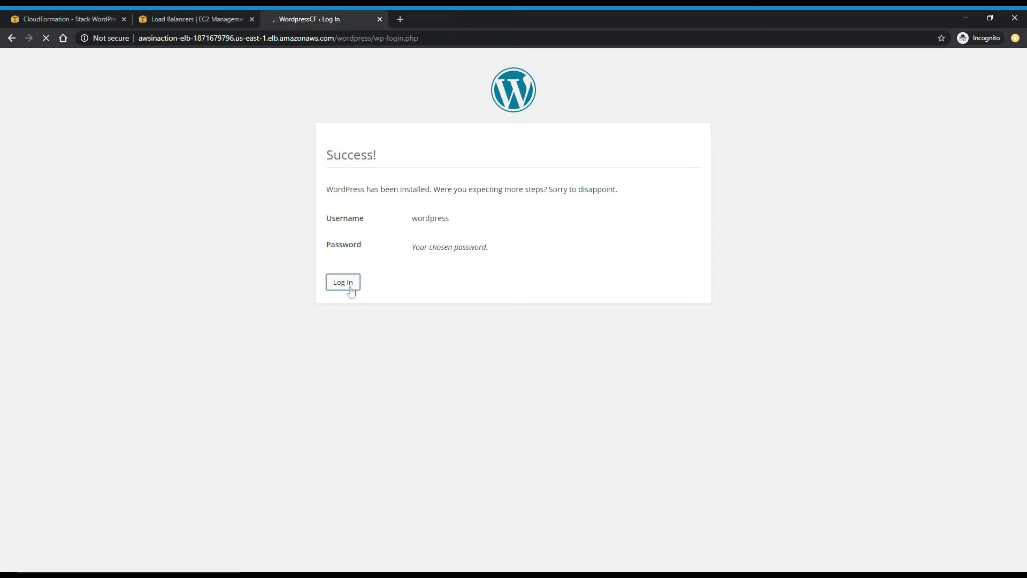
text(wordpress)
key(Tab)
key(ctrl+v)
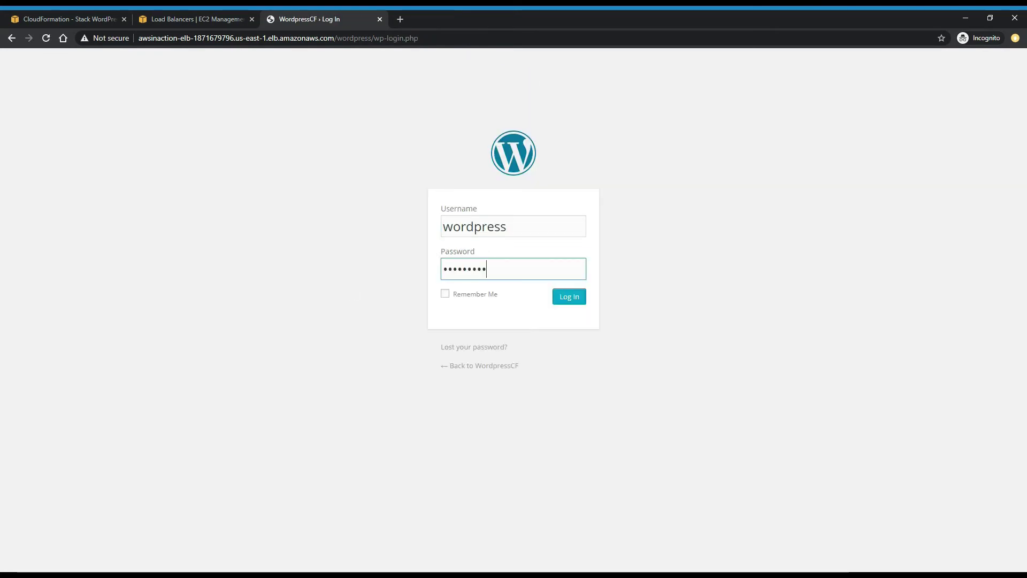
click(570, 298)
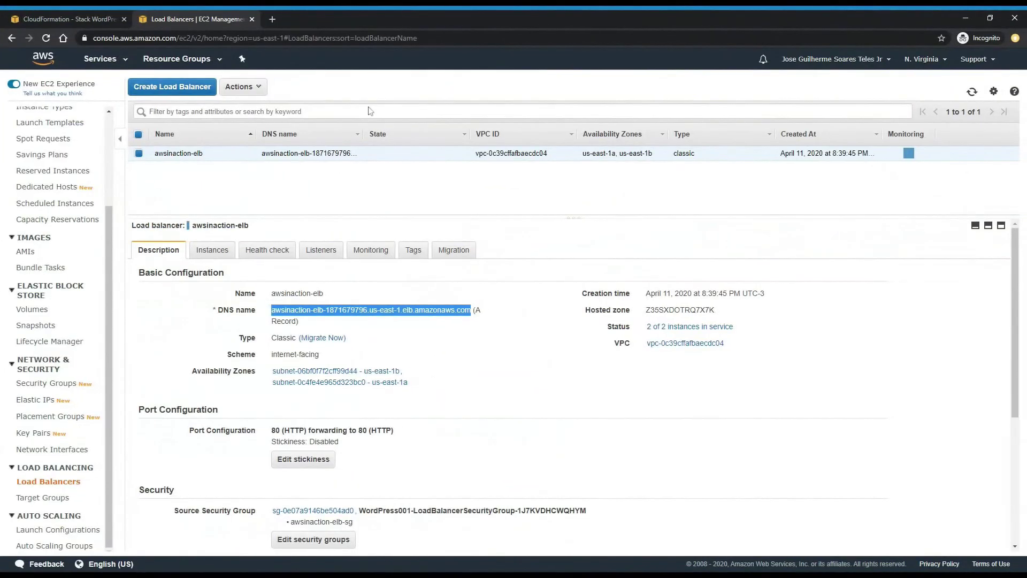
- Close the Load Balancers tab, return to Stacks, select WordPress001 and choose Delete
click(277, 200)
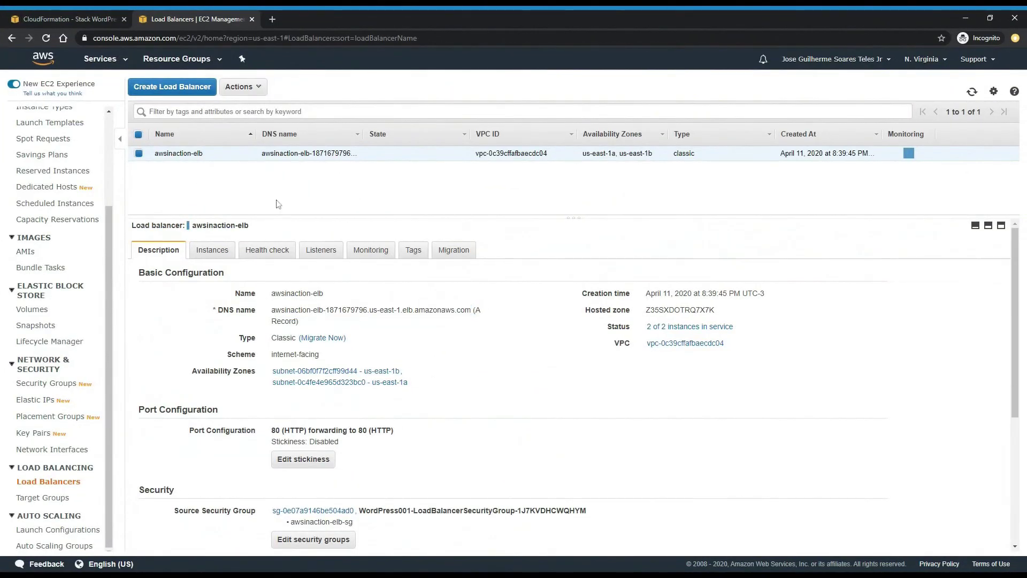
click(97, 18)
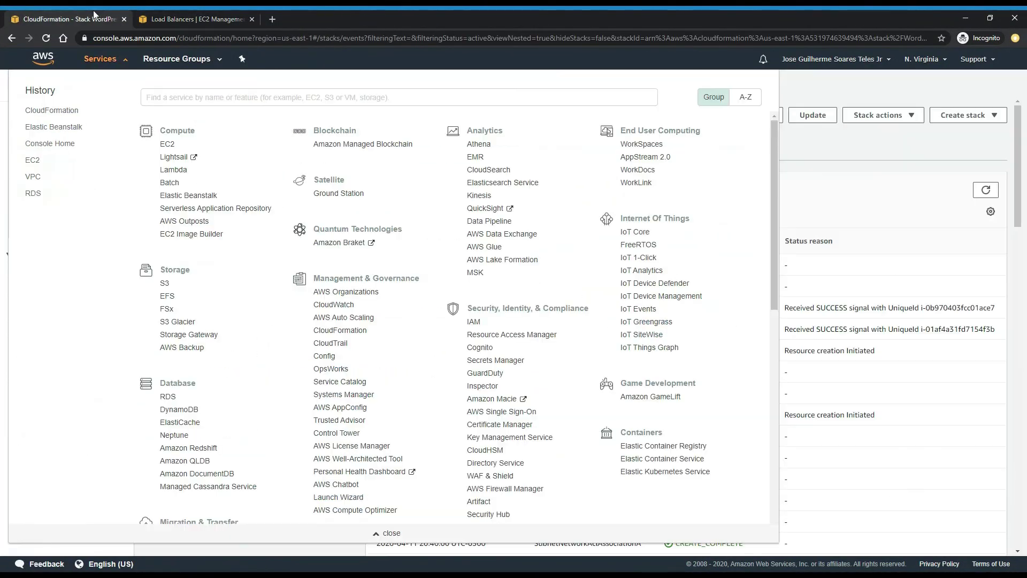
click(251, 19)
click(906, 225)
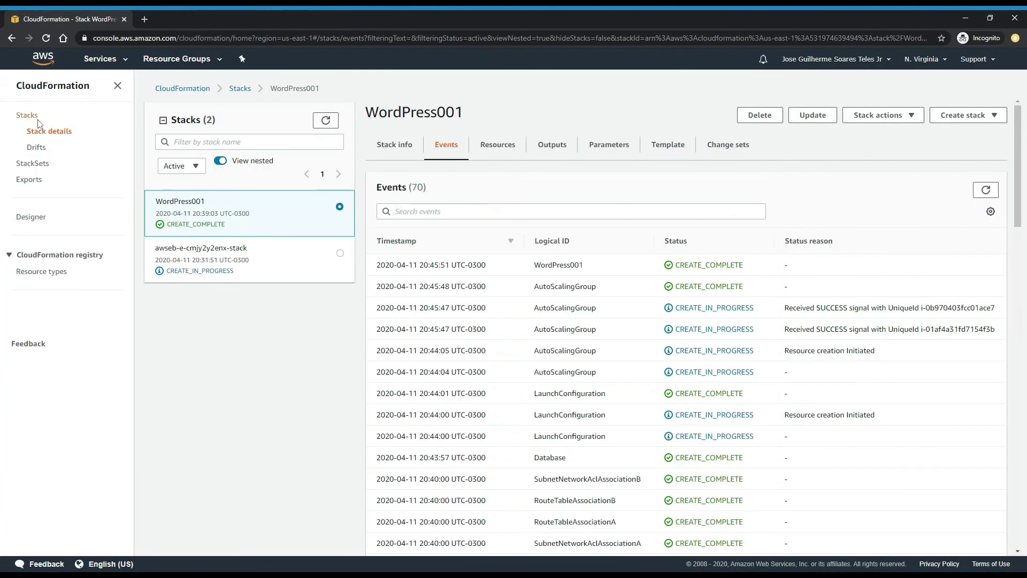
click(34, 116)
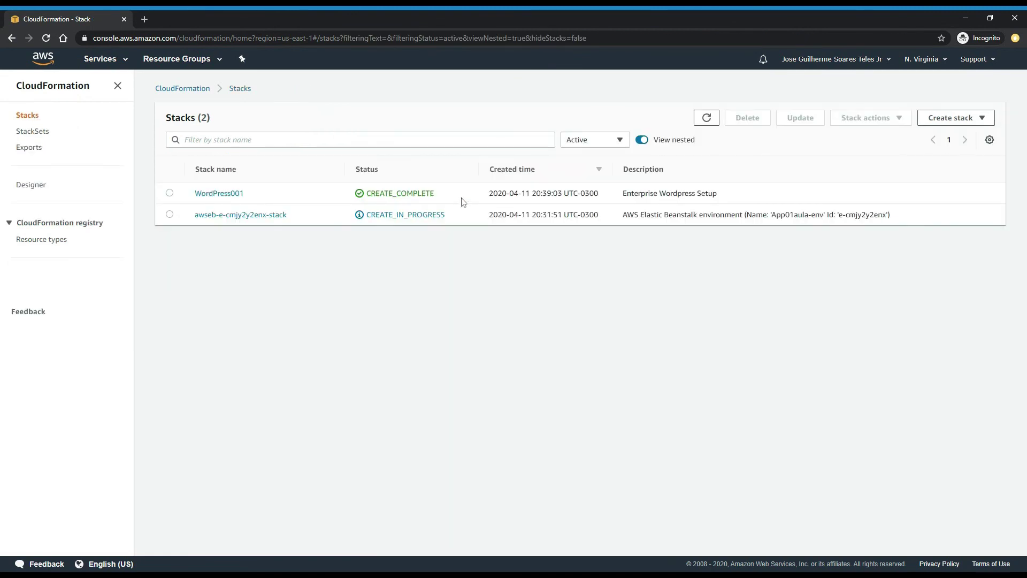
click(171, 194)
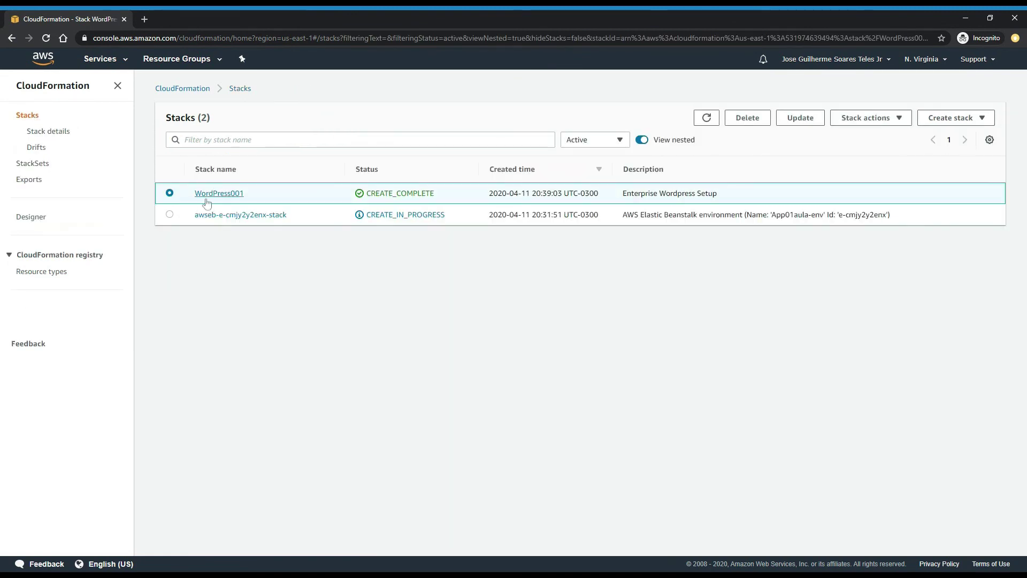
click(744, 120)
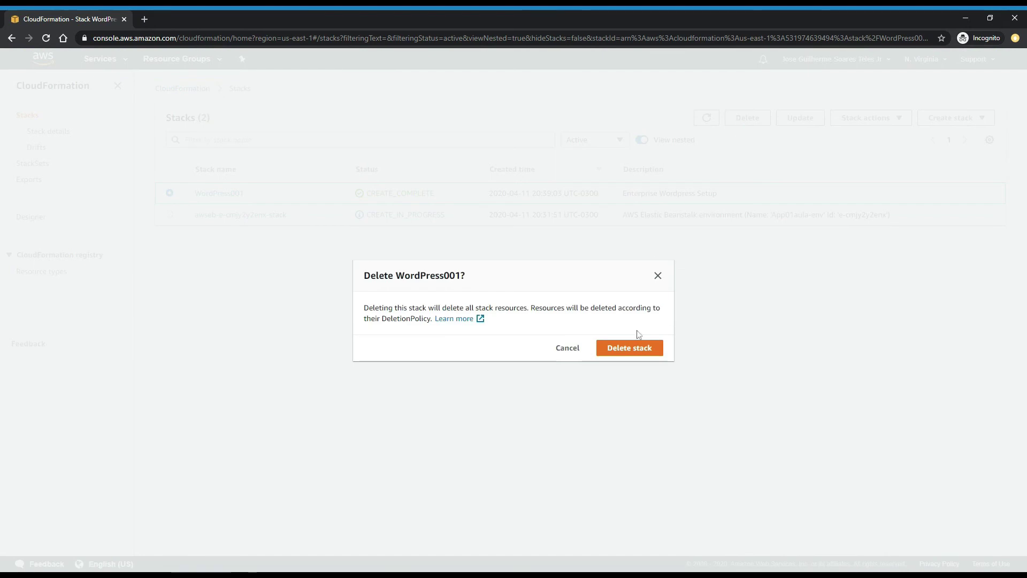
- Confirm Delete stack, then view WordPress001's events showing DELETE_IN_PROGRESS
click(637, 340)
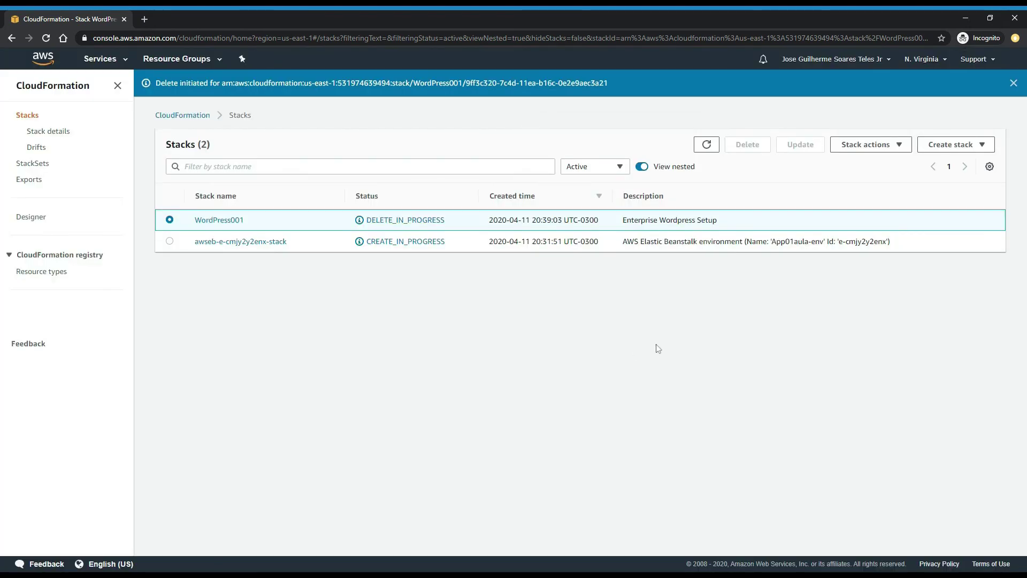
click(235, 221)
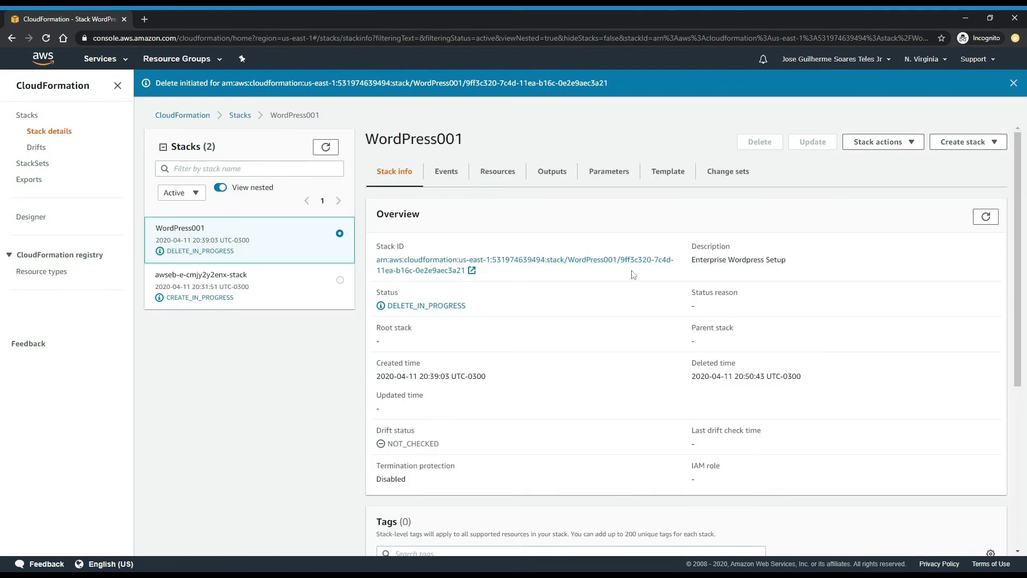
click(443, 175)
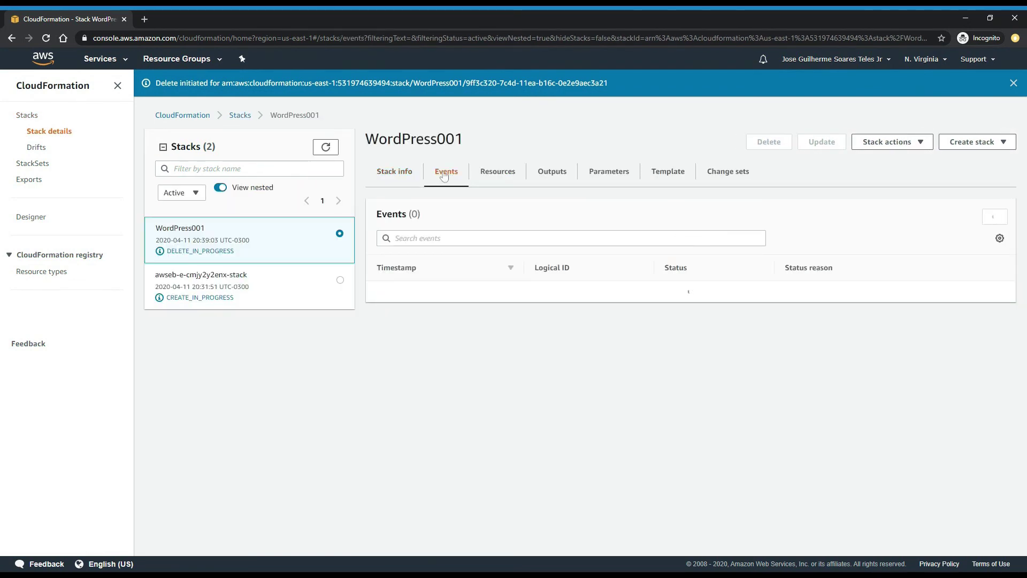